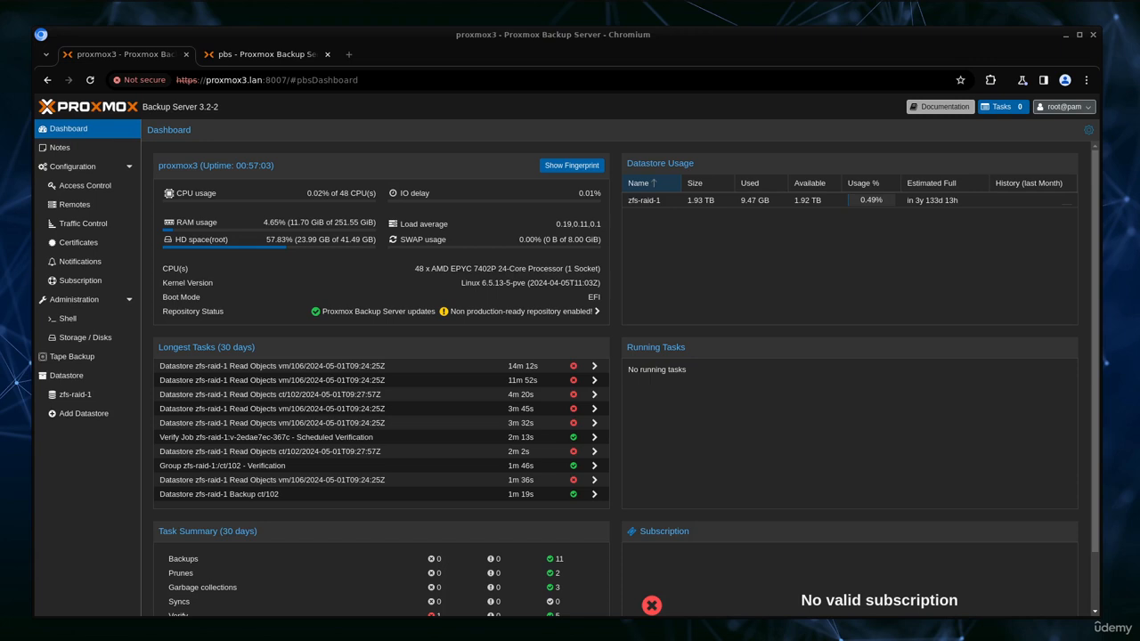
# Compare the dashboards of the proxmox3 and pbs2 backup servers
pyautogui.click(225, 57)
pyautogui.click(125, 57)
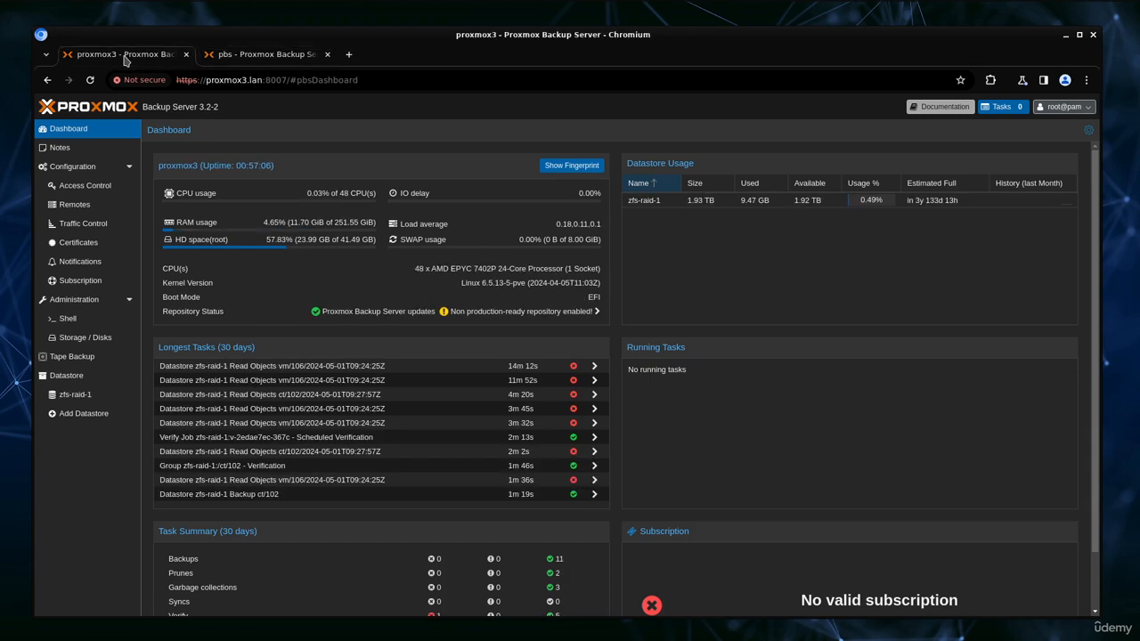
pyautogui.click(250, 60)
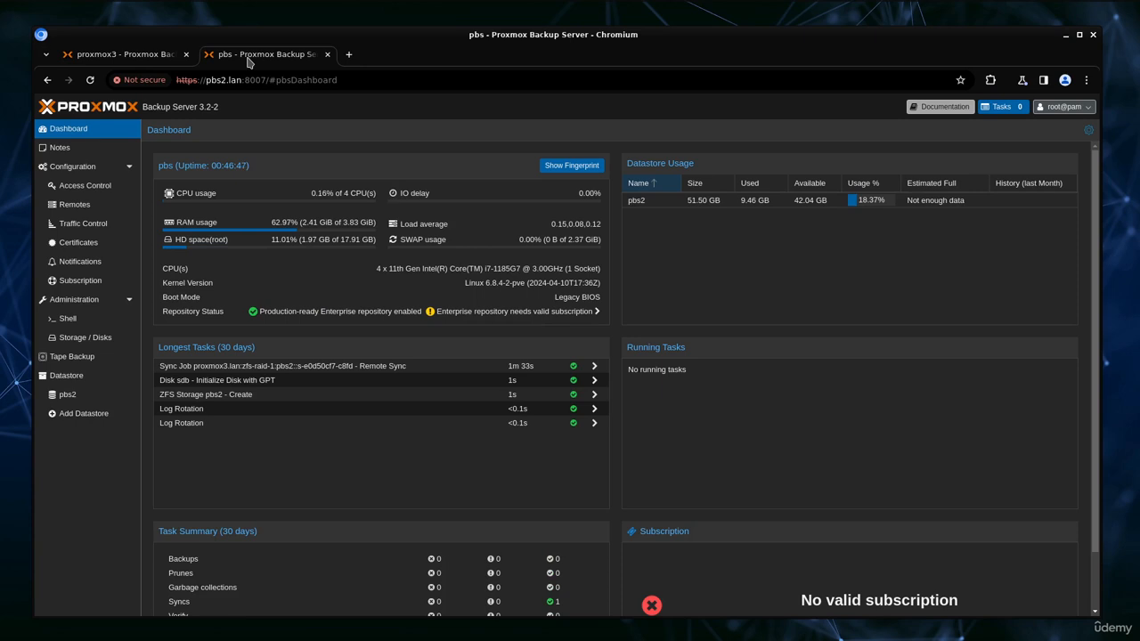
pyautogui.click(159, 59)
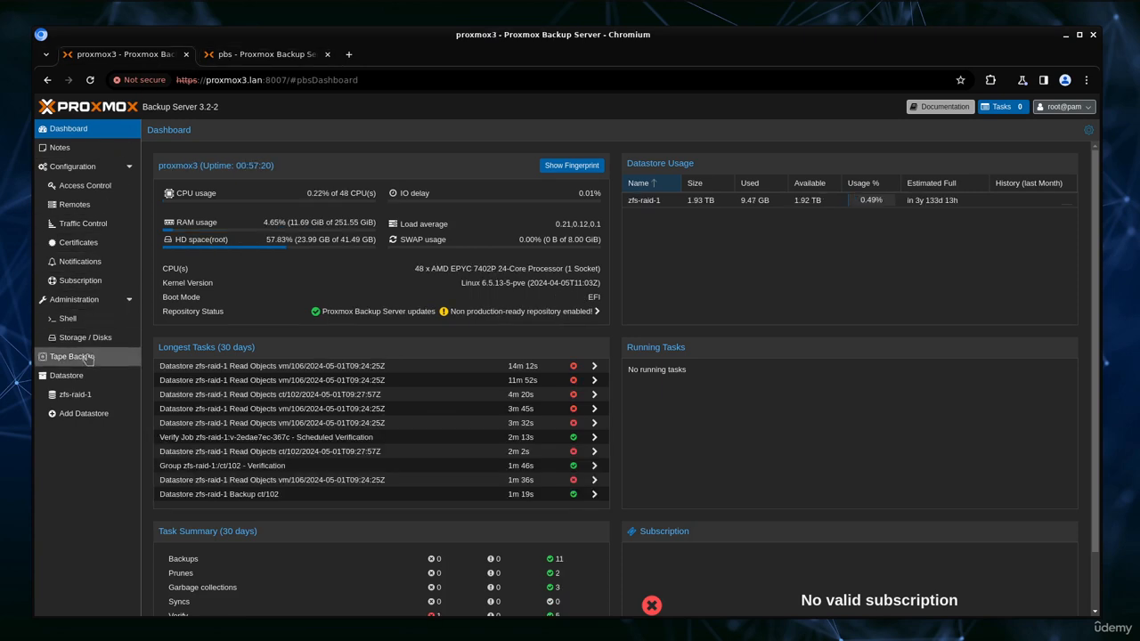
# Compare the backup contents of datastore zfs-raid-1 on proxmox3 with those of datastore pbs2 on the pbs2 server
pyautogui.click(79, 393)
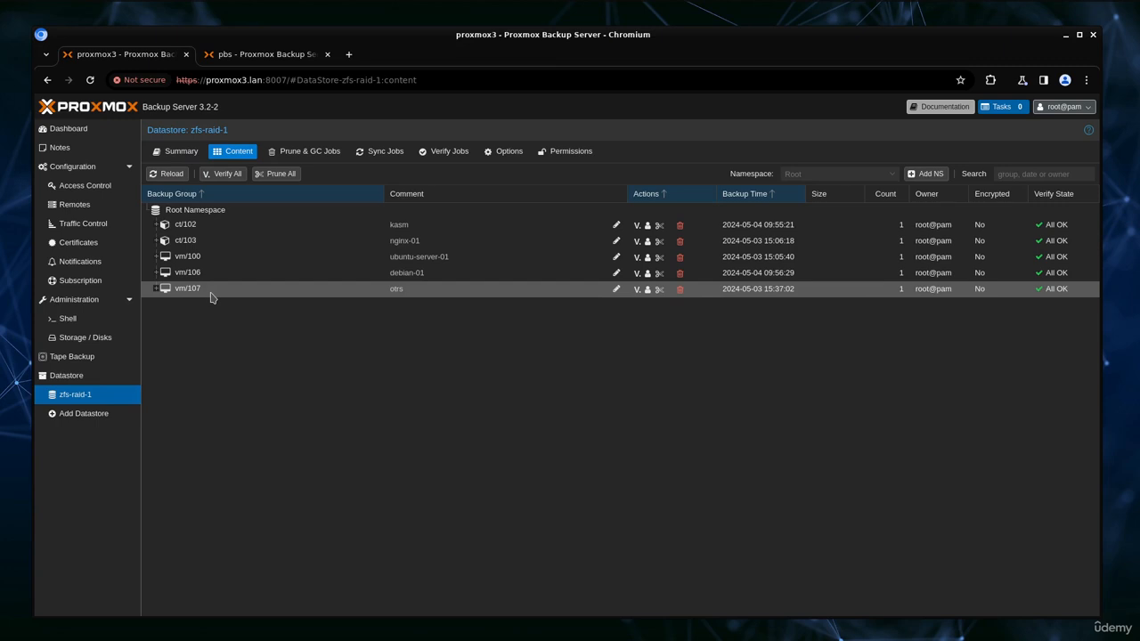
pyautogui.click(243, 57)
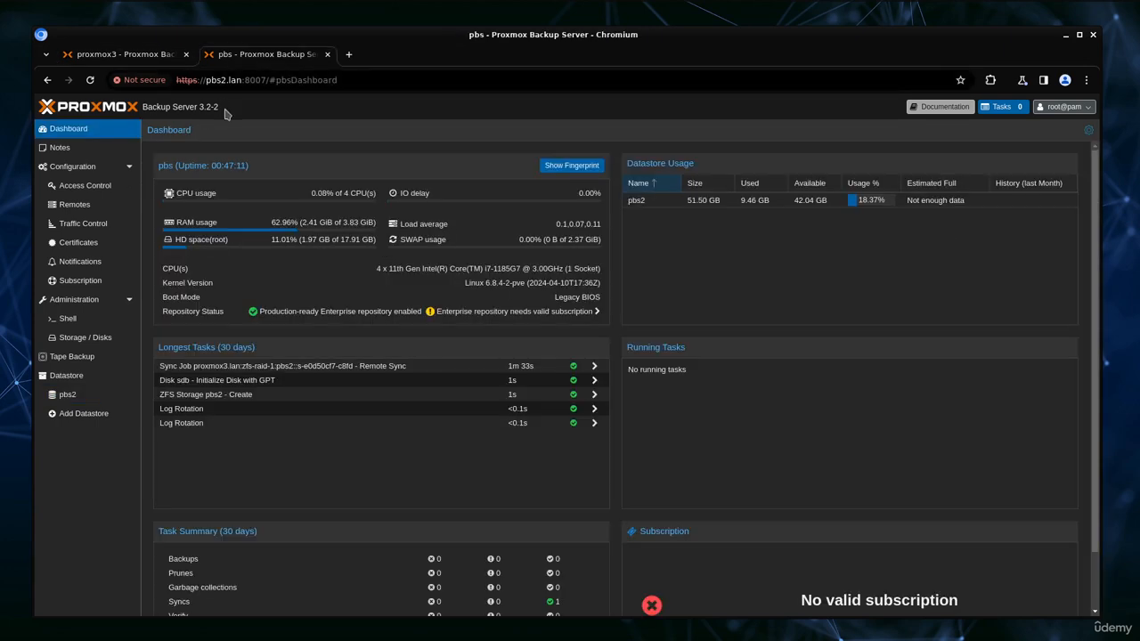
pyautogui.click(102, 396)
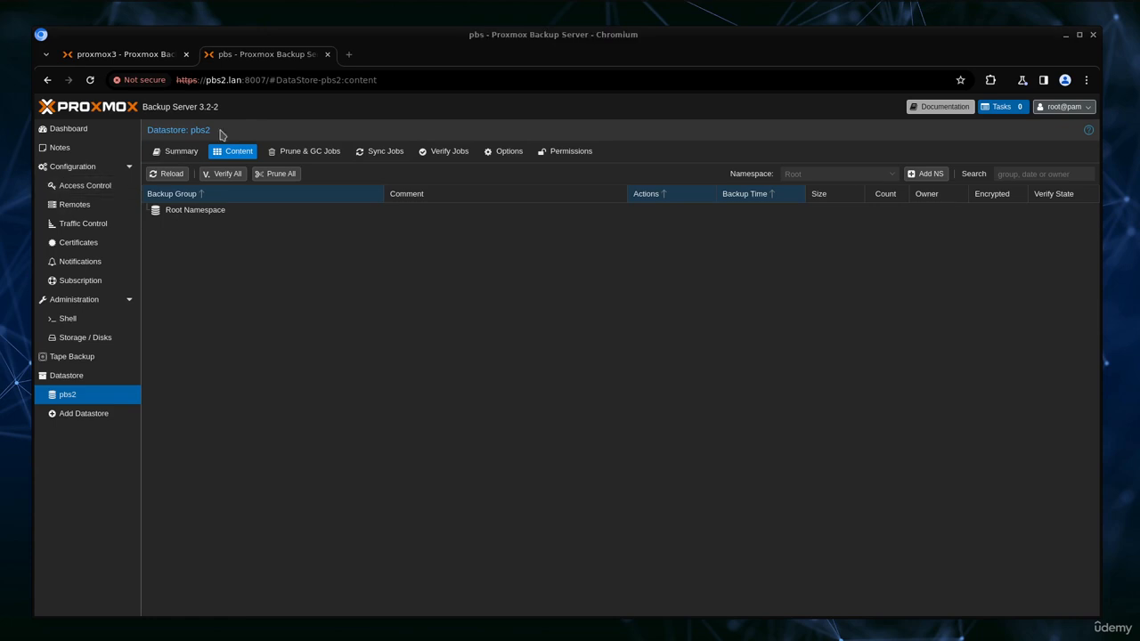
pyautogui.click(145, 59)
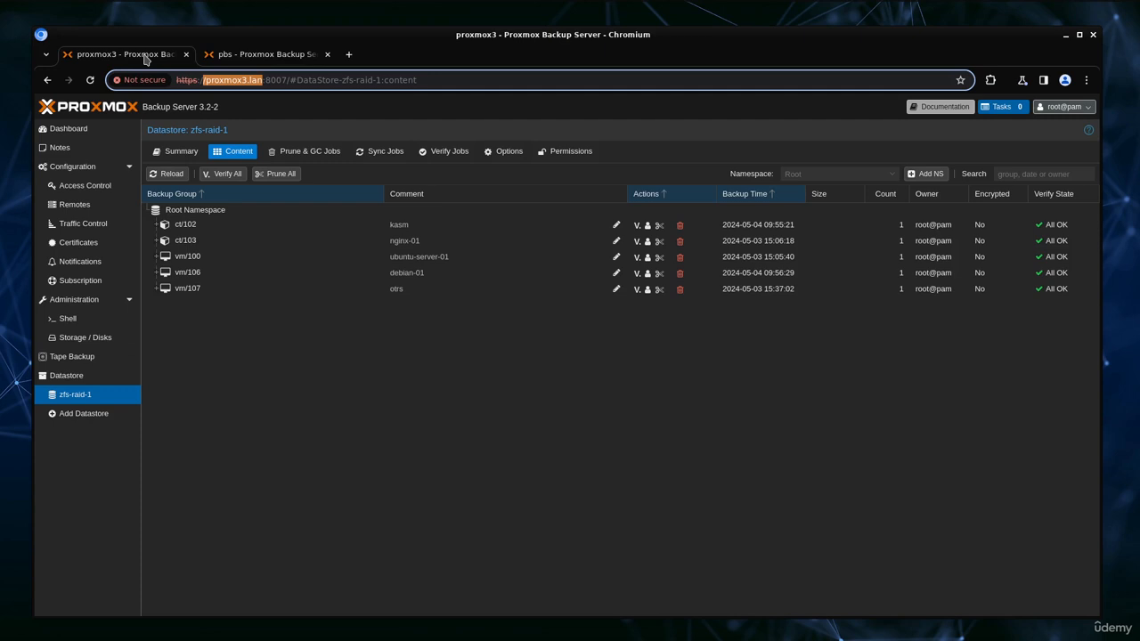
pyautogui.click(240, 59)
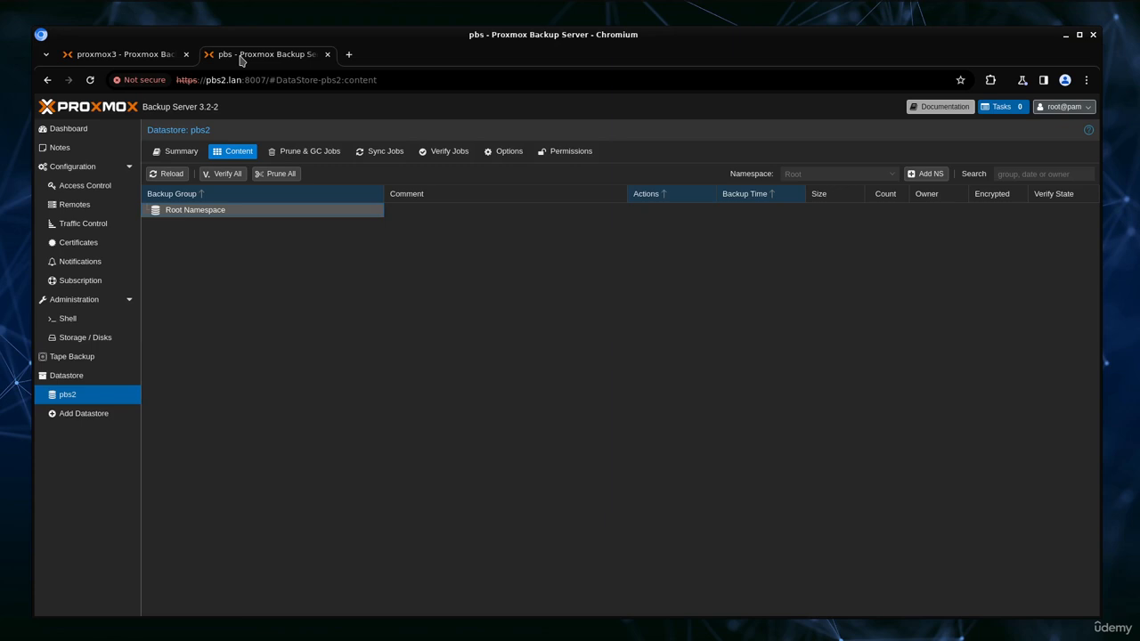
pyautogui.click(143, 56)
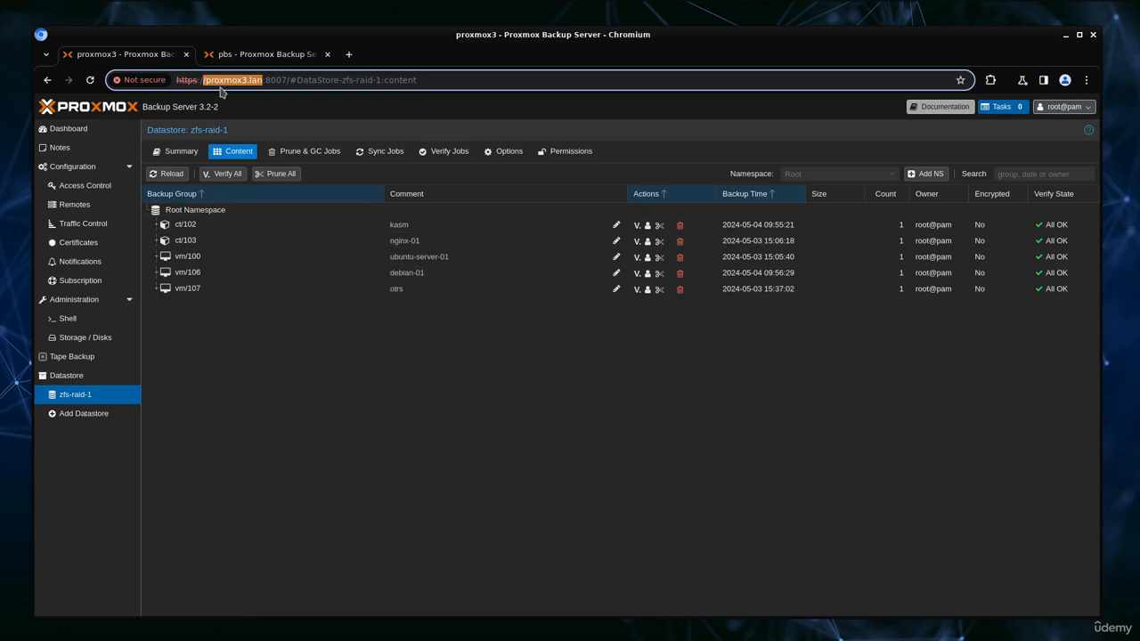
pyautogui.click(228, 55)
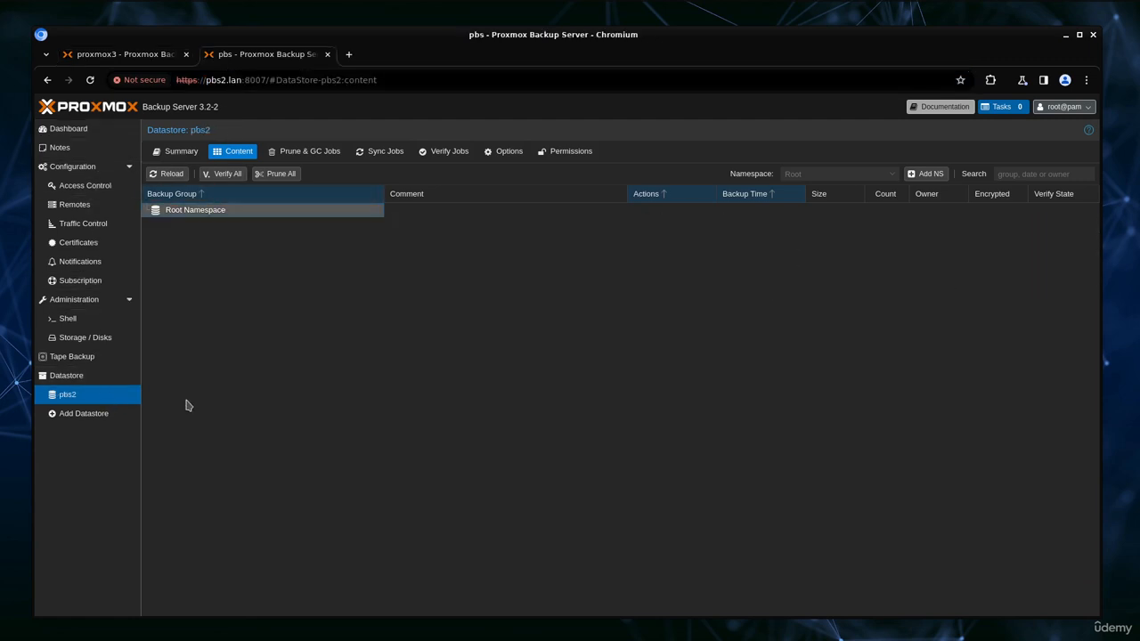
# Start a new remote on pbs2 with ID proxmox3.lan, host 192.168.1.250 and Auth ID root@pam, and enter the account password
pyautogui.click(80, 207)
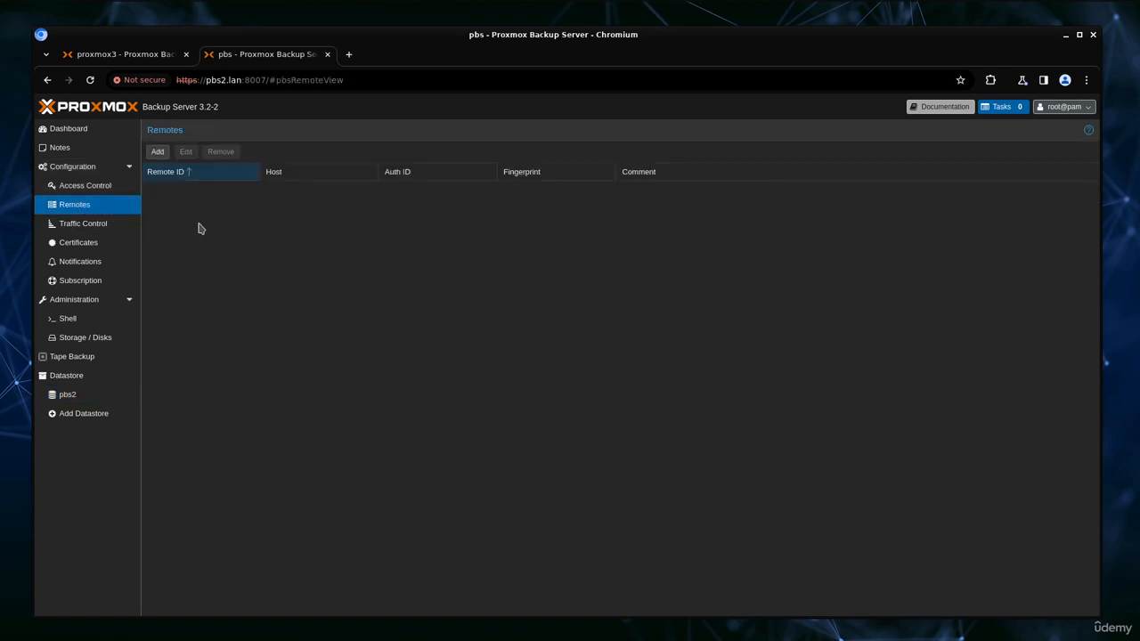
pyautogui.click(163, 154)
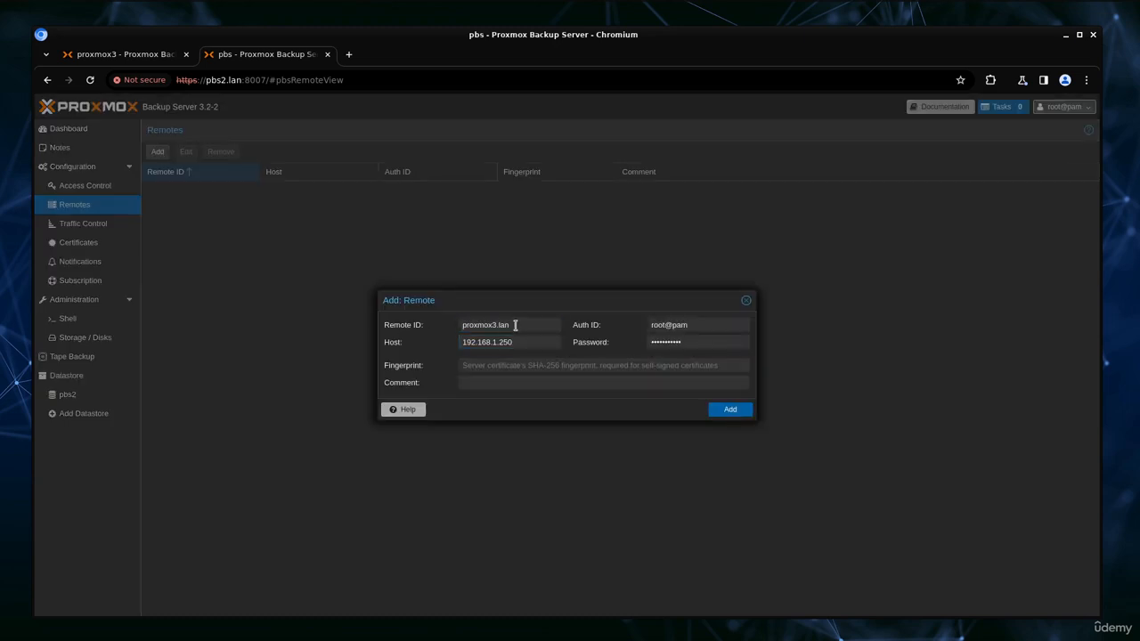
pyautogui.moveTo(514, 325); pyautogui.dragTo(448, 329)
pyautogui.moveTo(526, 342); pyautogui.dragTo(440, 342)
pyautogui.moveTo(703, 325); pyautogui.dragTo(664, 326)
pyautogui.click(500, 382)
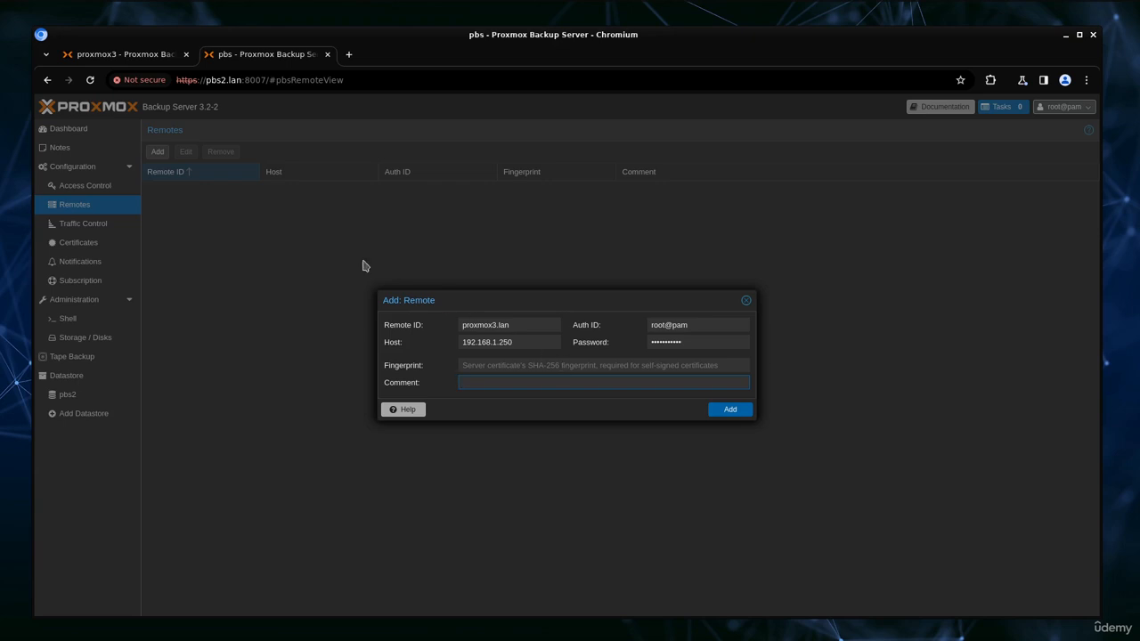
# Copy the certificate fingerprint of the proxmox3 server from its dashboard
pyautogui.click(141, 56)
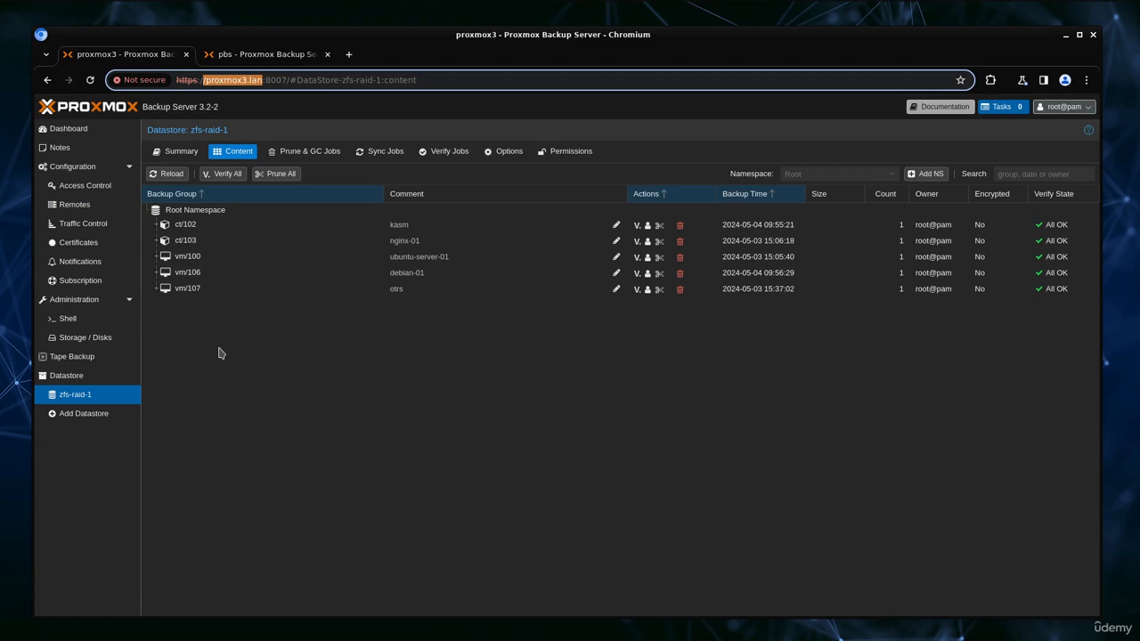
pyautogui.click(79, 129)
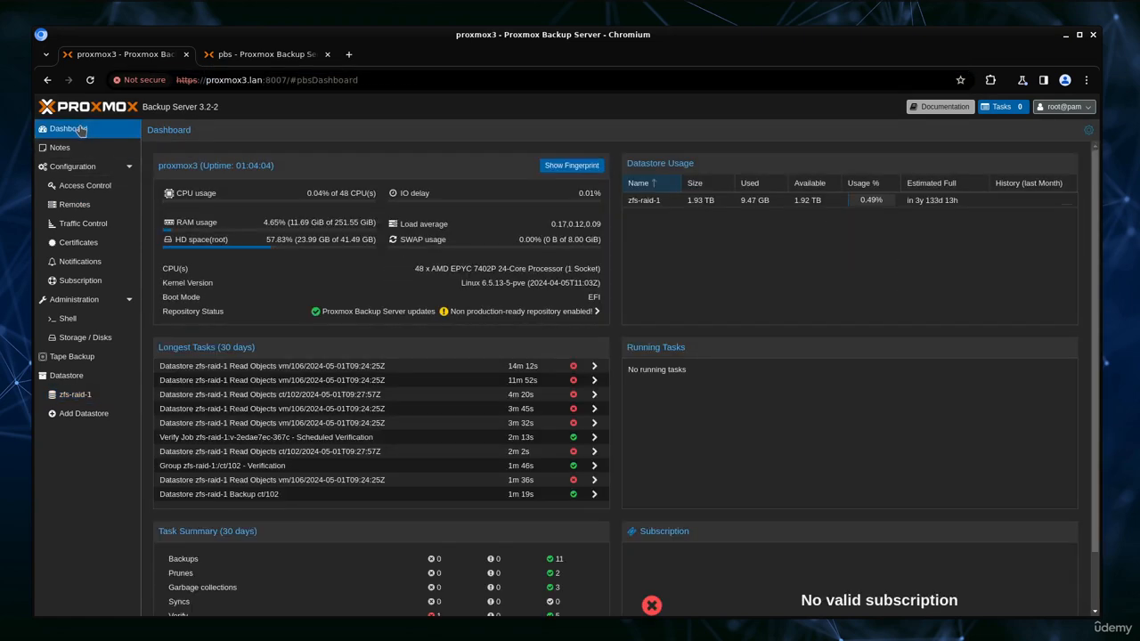
pyautogui.click(569, 166)
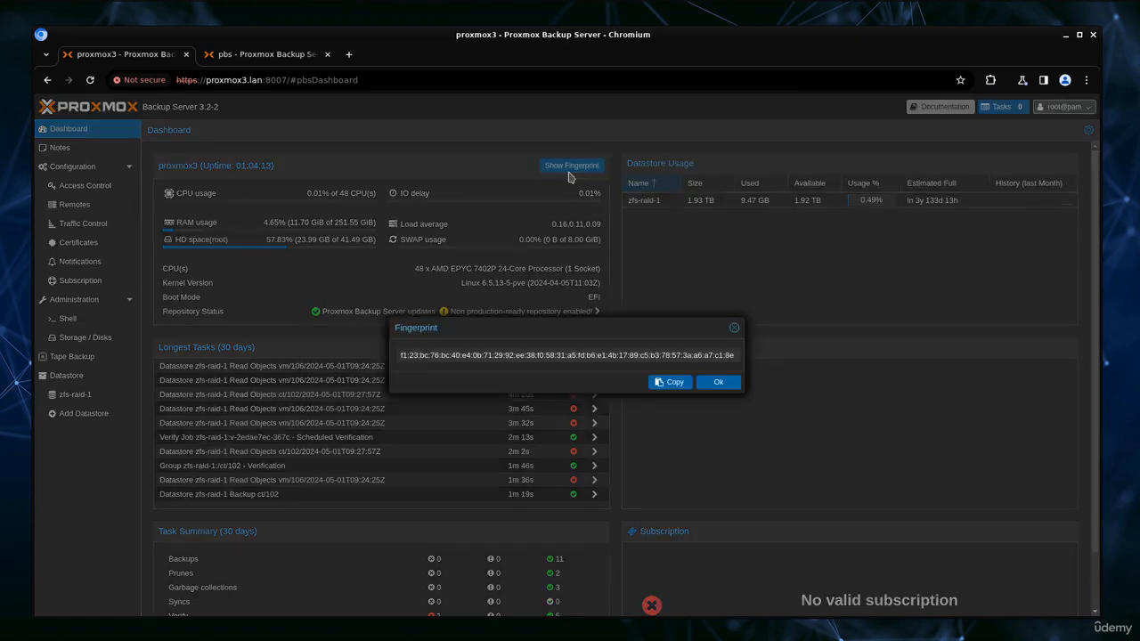
pyautogui.click(664, 386)
# Paste the copied fingerprint into the new remote on pbs2 and add the remote
pyautogui.click(276, 56)
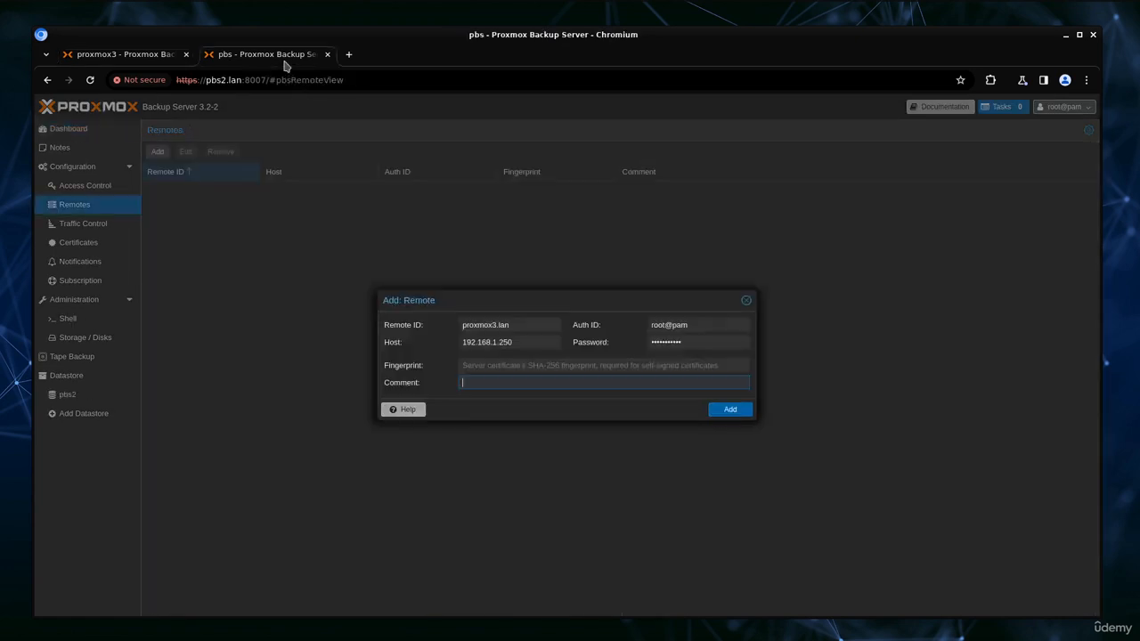
pyautogui.click(503, 367)
pyautogui.hotkey('ctrl', 'v')
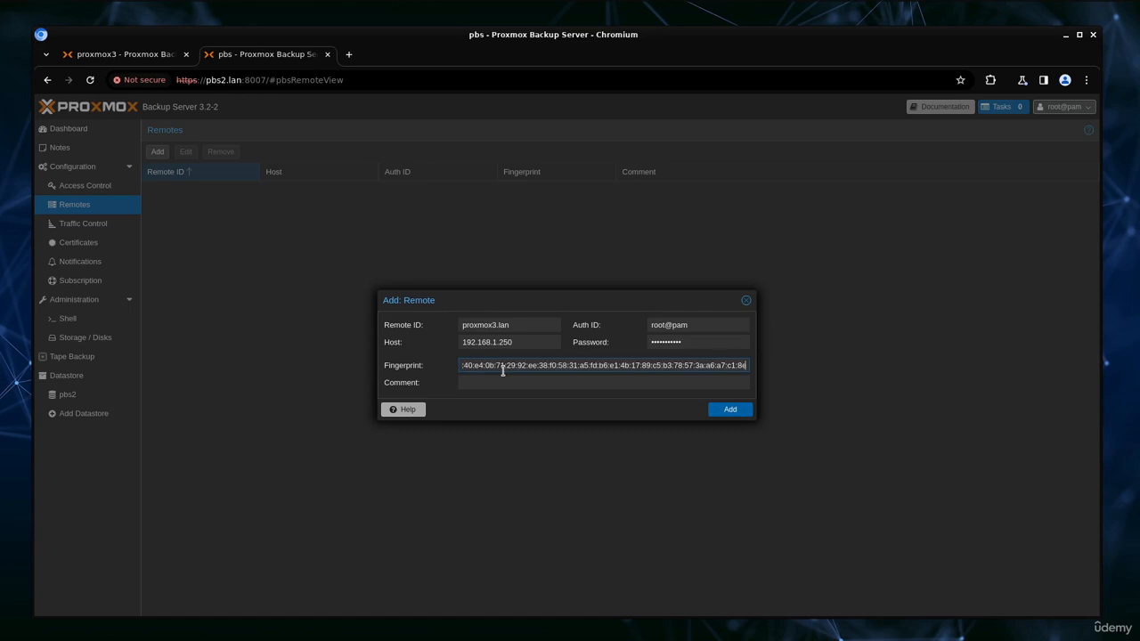
pyautogui.click(729, 410)
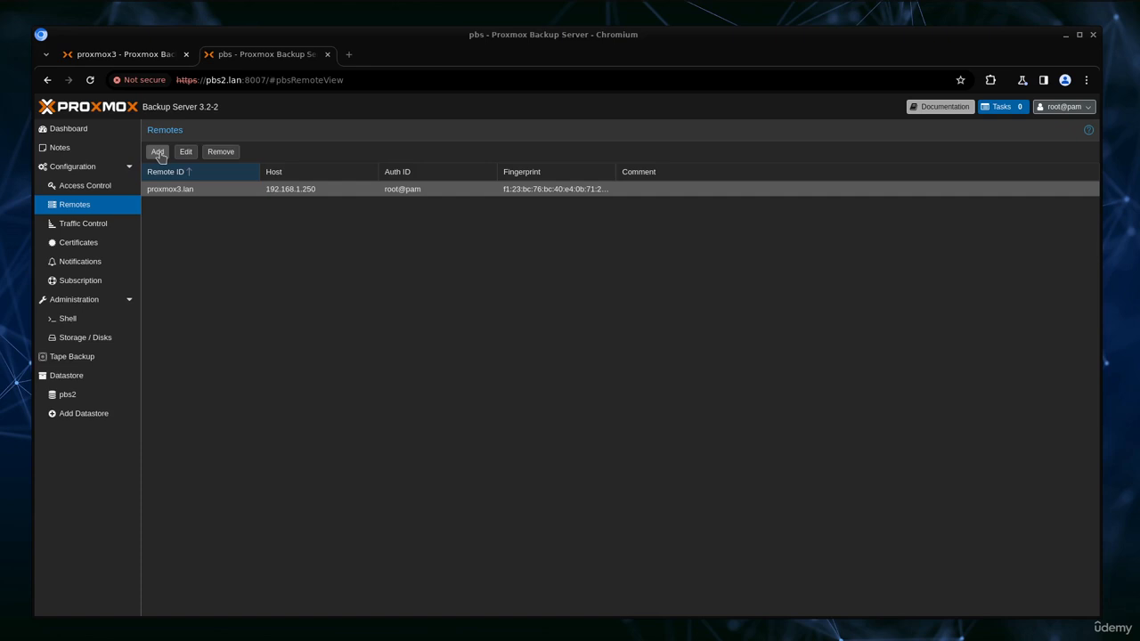
# Start a new sync job with local datastore pbs2, source remote proxmox3.lan and source datastore zfs-raid-1
pyautogui.click(92, 380)
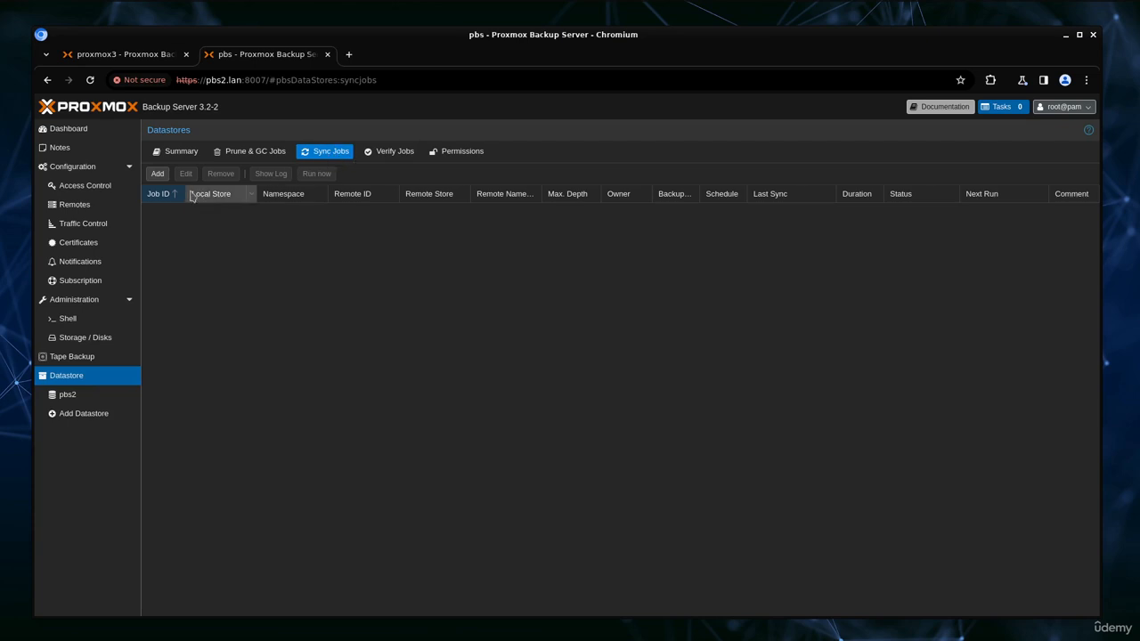
pyautogui.click(159, 175)
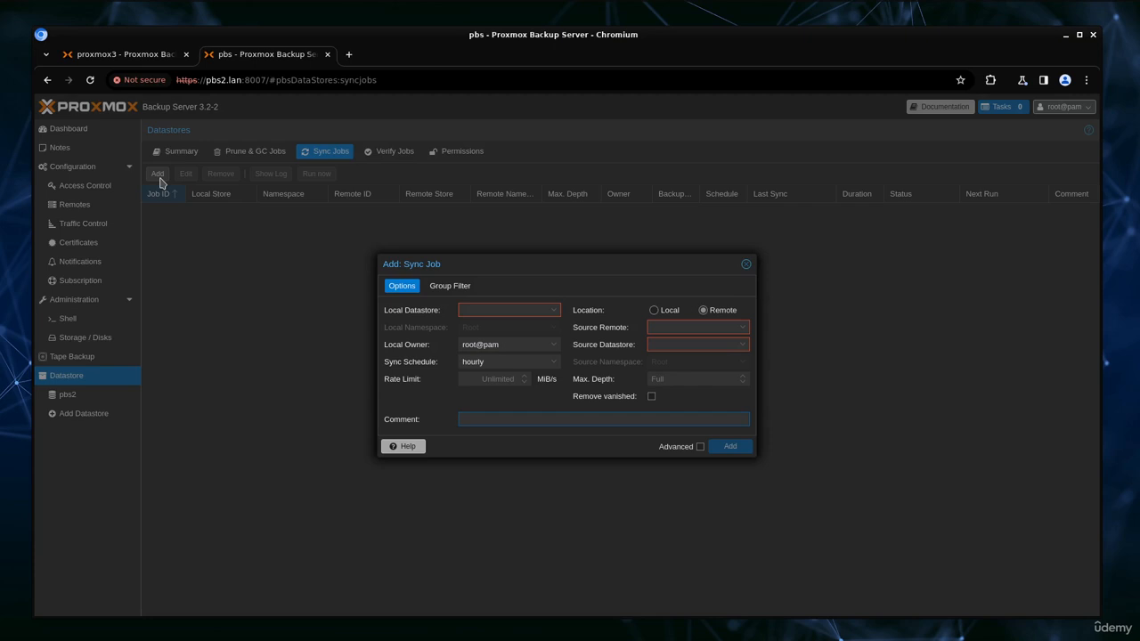
pyautogui.click(553, 313)
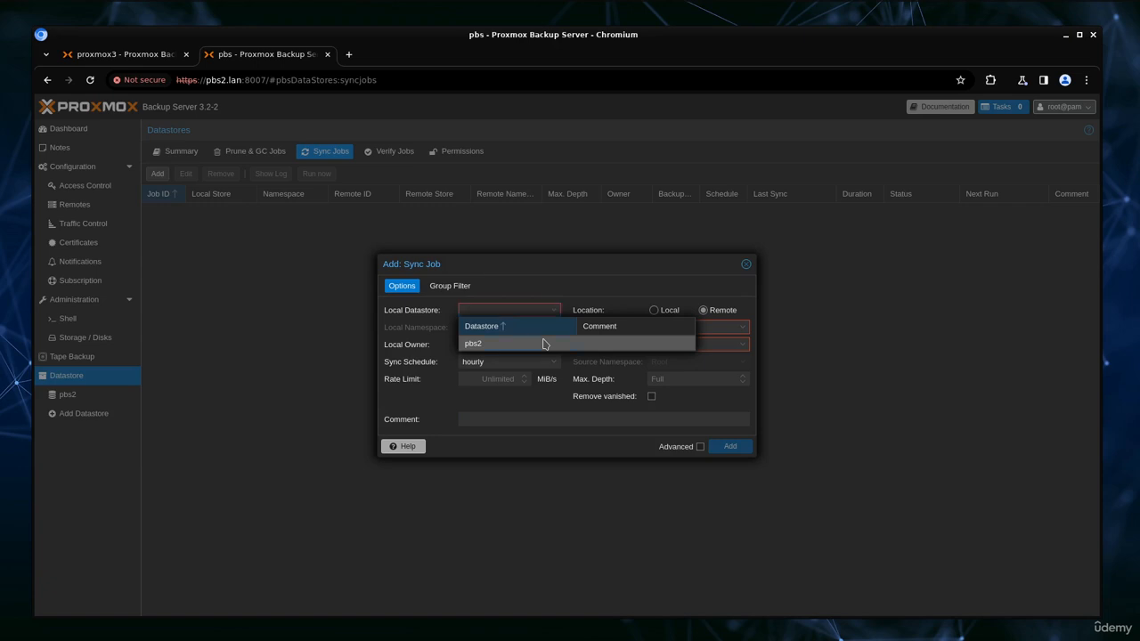
pyautogui.click(545, 344)
pyautogui.click(741, 333)
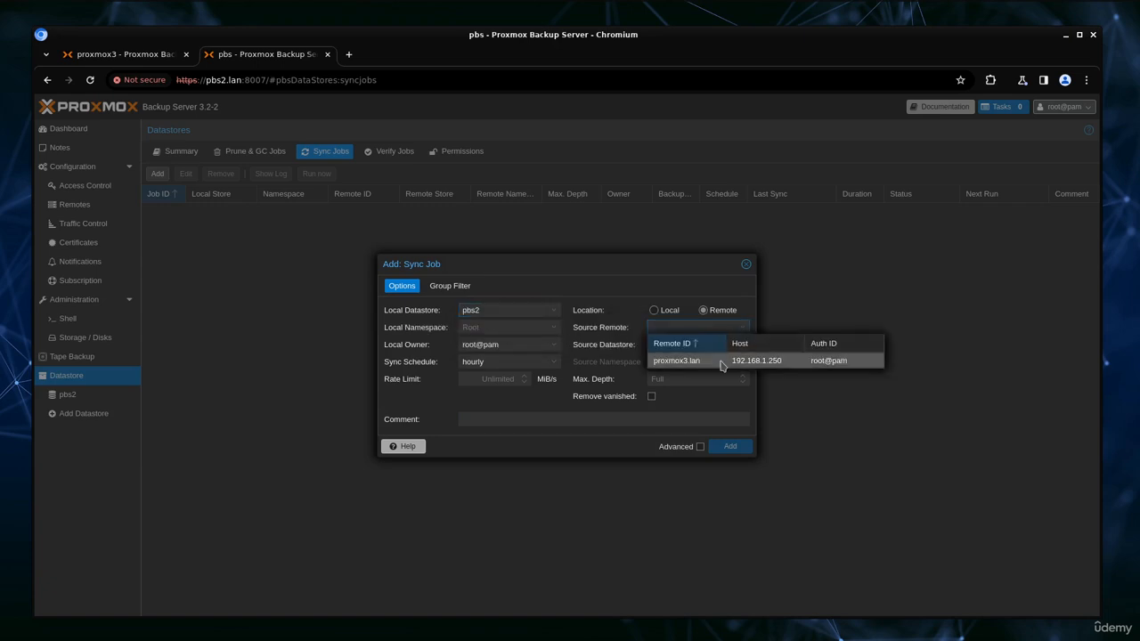
pyautogui.click(721, 365)
pyautogui.click(743, 348)
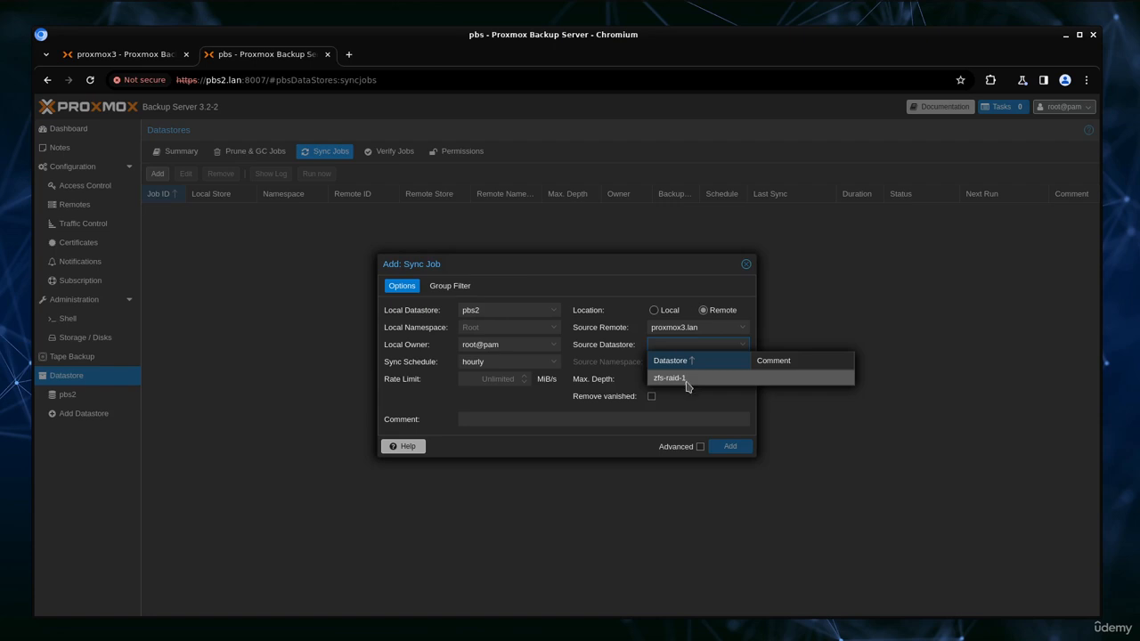
pyautogui.click(686, 379)
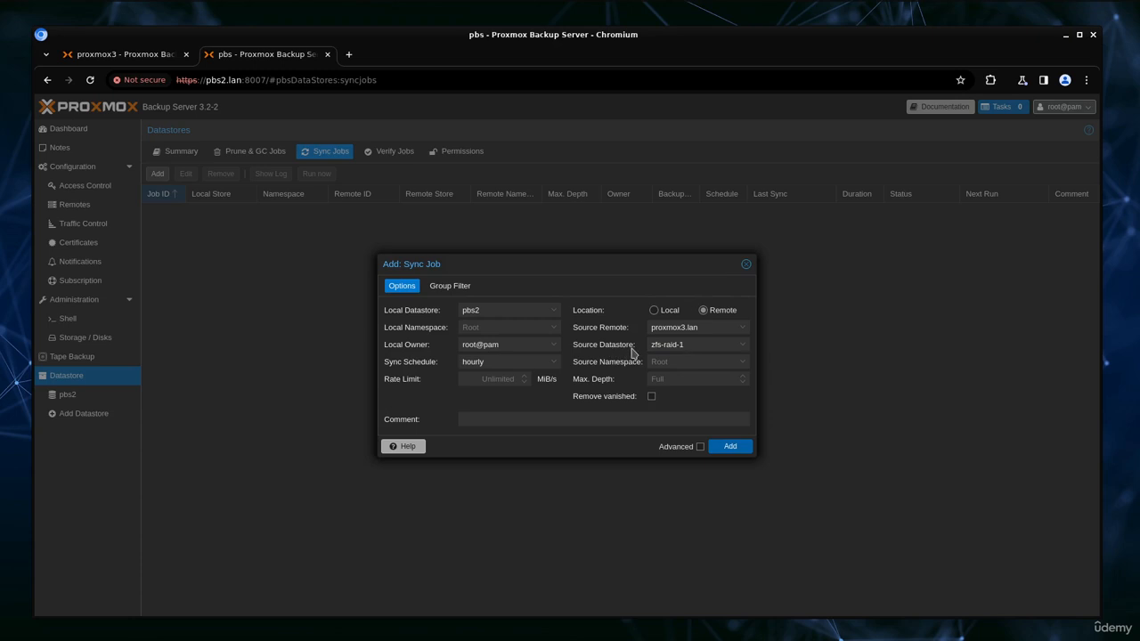
pyautogui.click(632, 350)
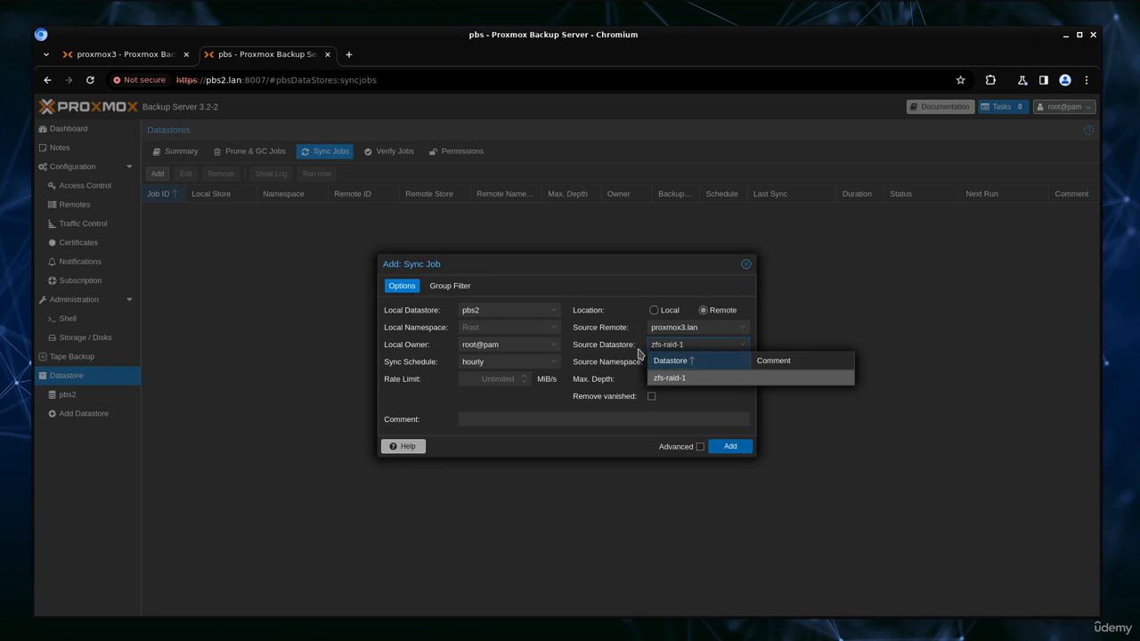
pyautogui.click(638, 353)
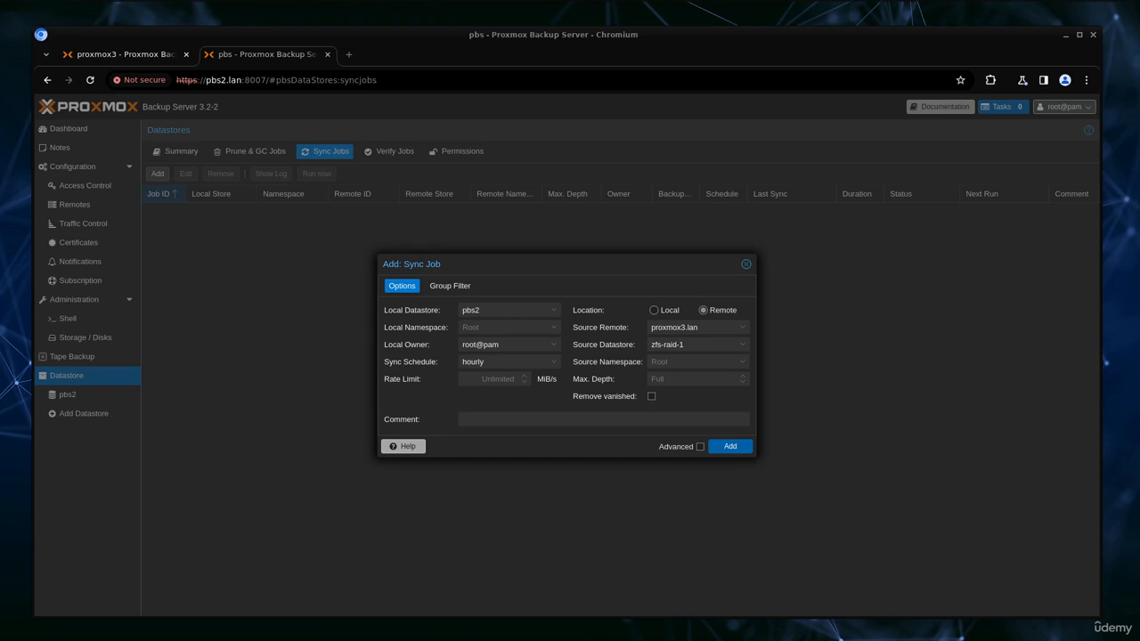
# Try an include group filter on the sync job with the filter types Type and Regex, and remove the filter
pyautogui.click(460, 287)
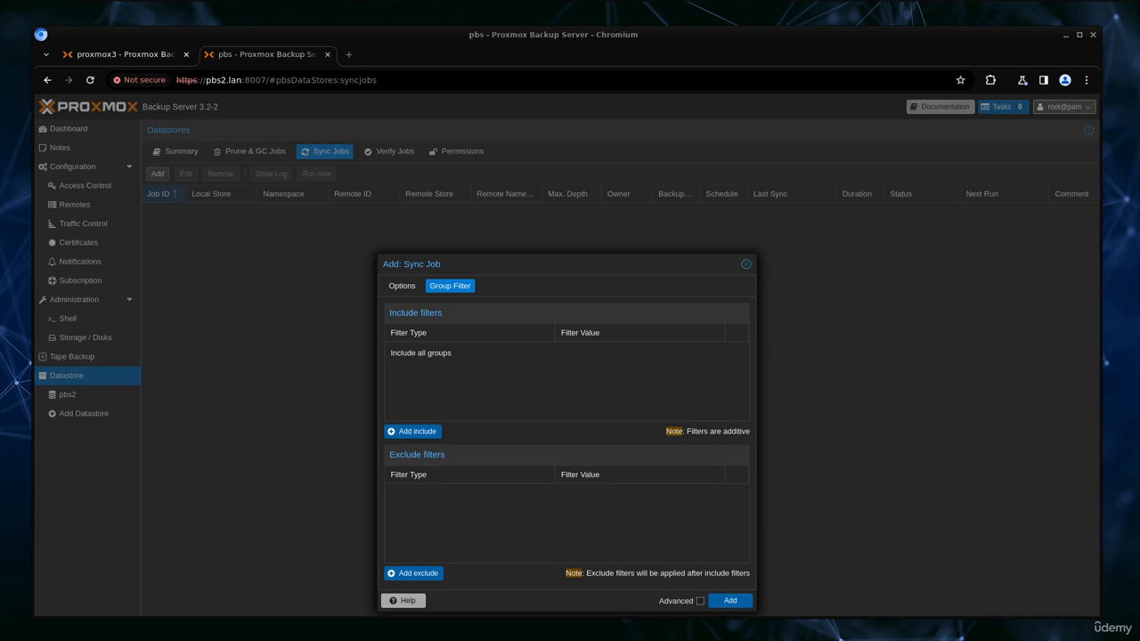
pyautogui.click(412, 431)
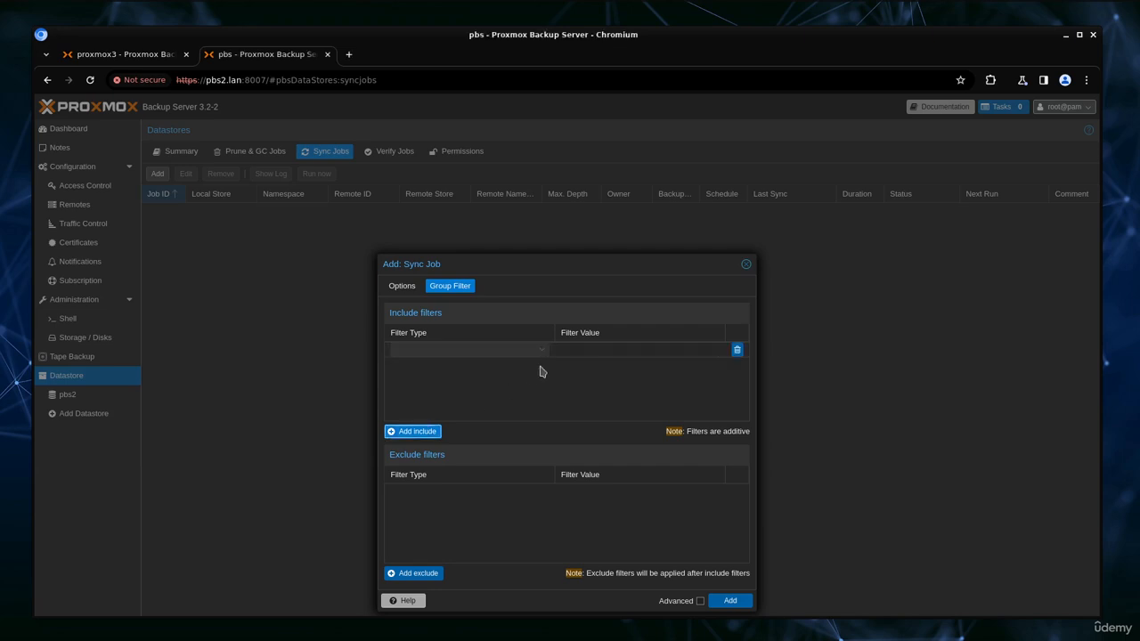
pyautogui.click(541, 356)
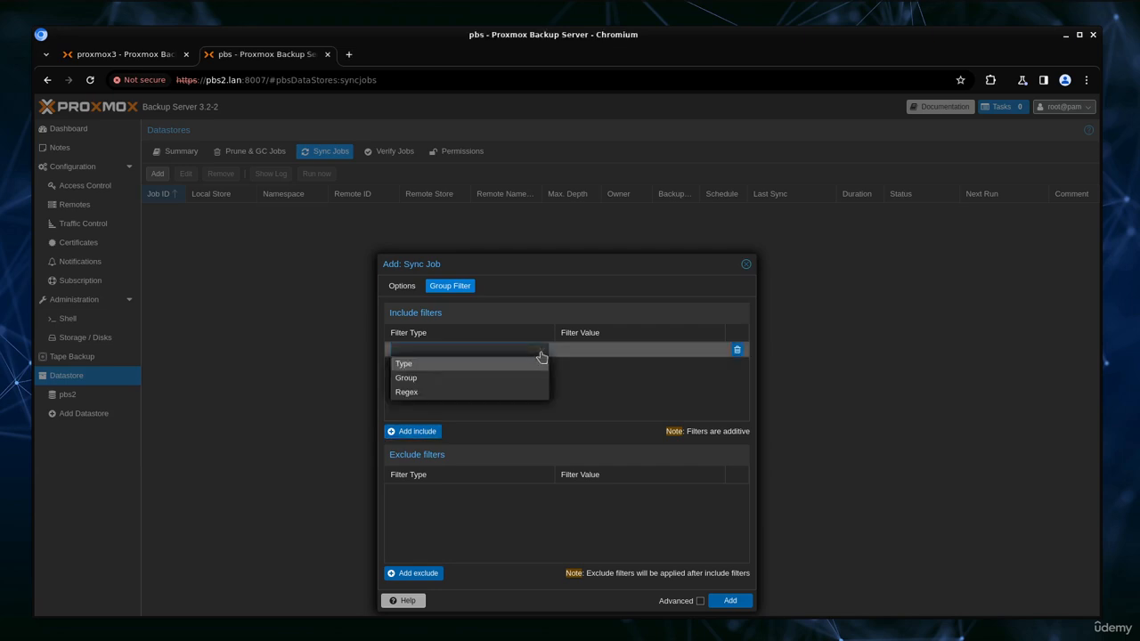
pyautogui.click(538, 365)
pyautogui.click(623, 349)
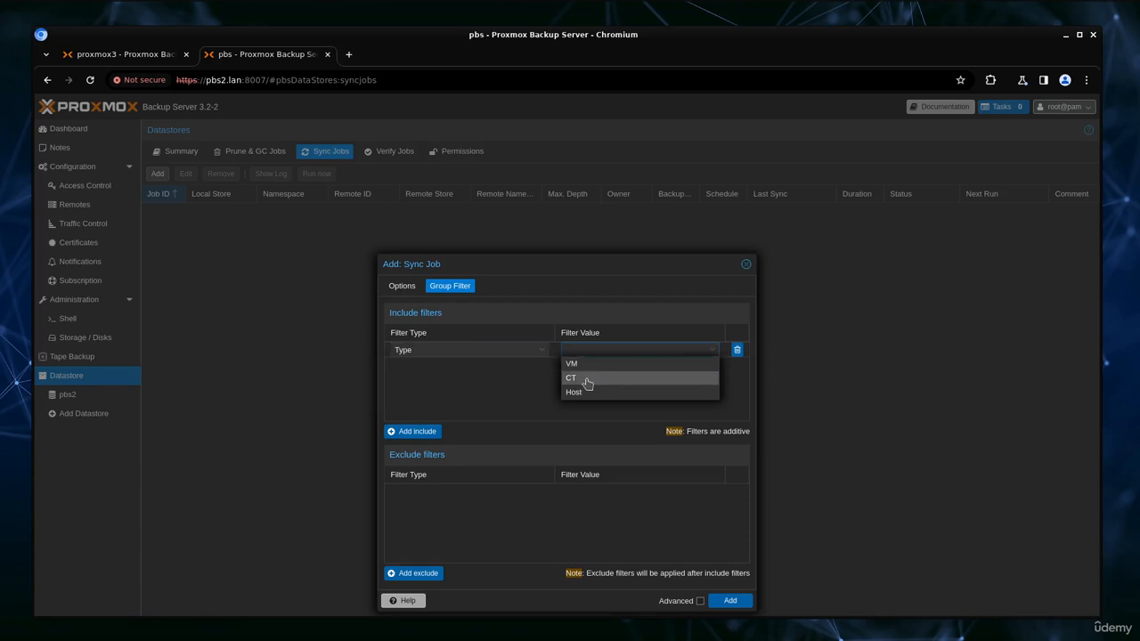
pyautogui.click(540, 351)
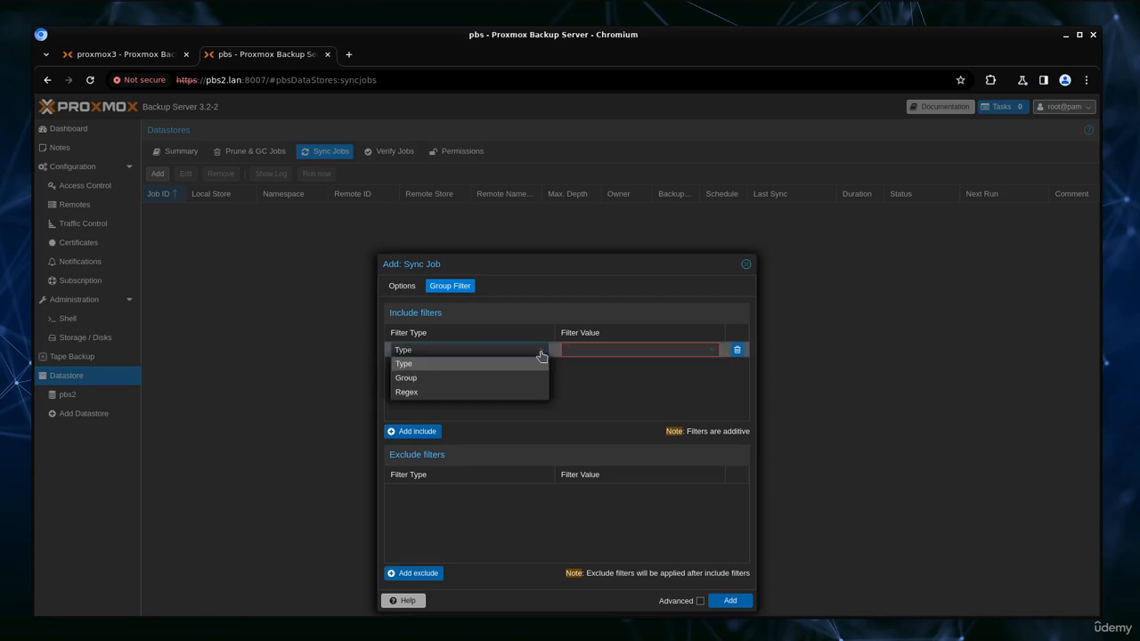
pyautogui.click(505, 393)
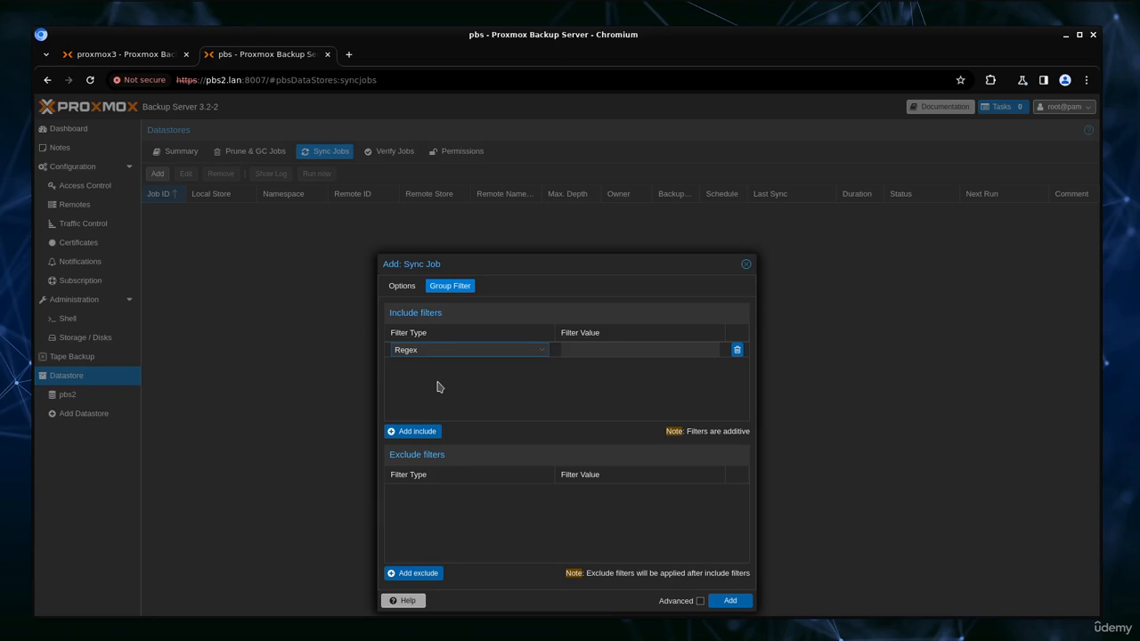
pyautogui.click(736, 350)
# Return to the sync job's general options and create the job with the hourly schedule
pyautogui.click(402, 286)
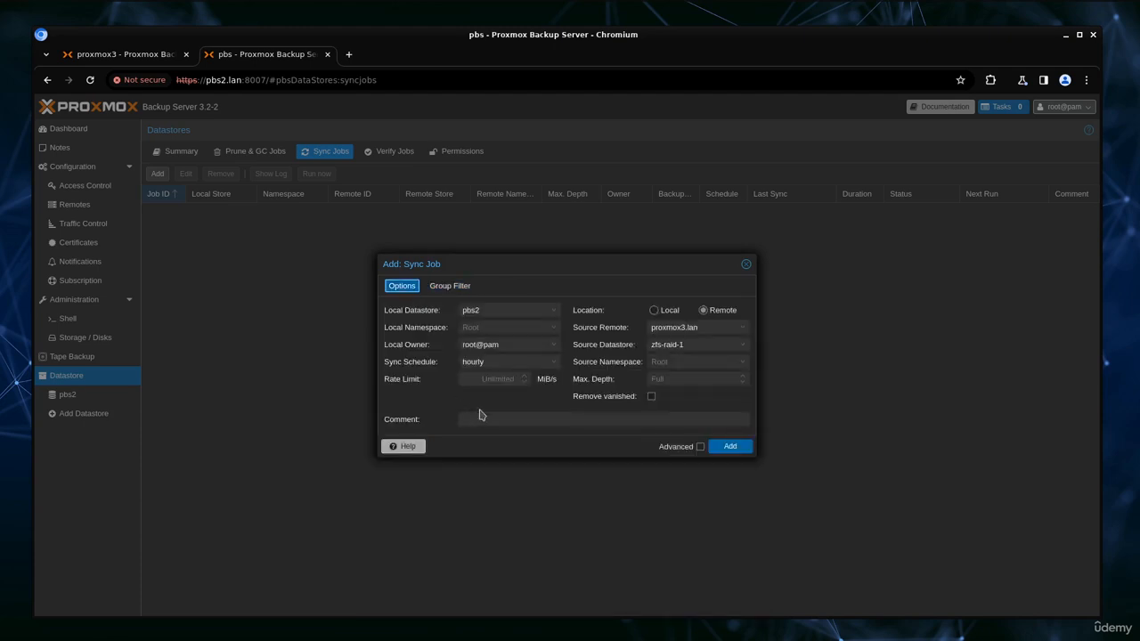
pyautogui.click(730, 448)
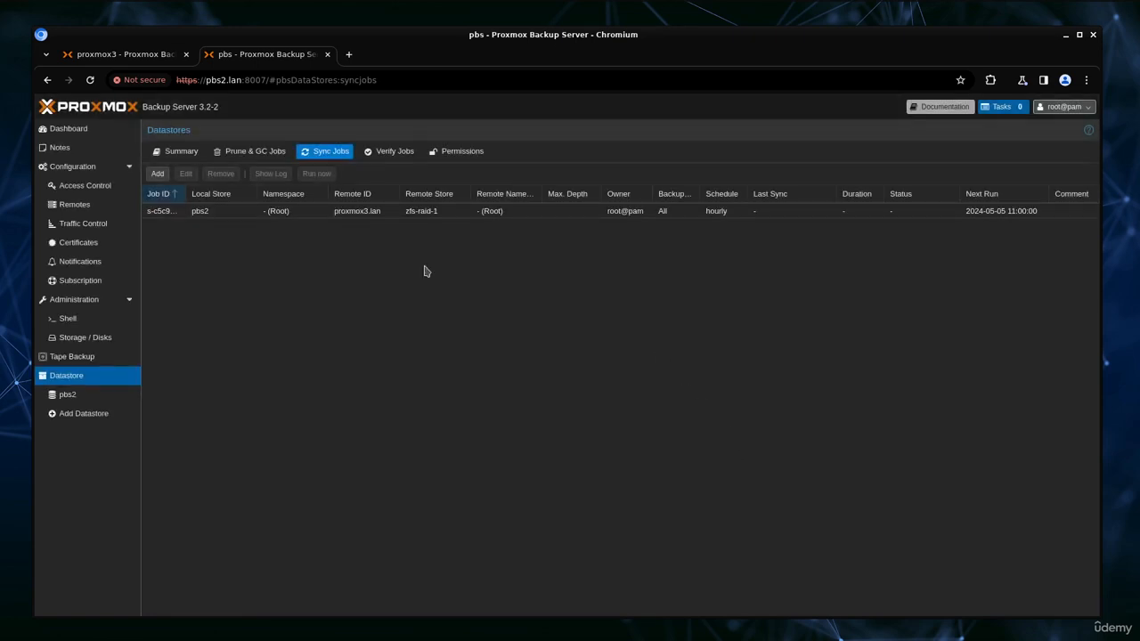
# Run the pbs2 sync job from proxmox3.lan immediately, check the end of its task output and close the log
pyautogui.click(232, 212)
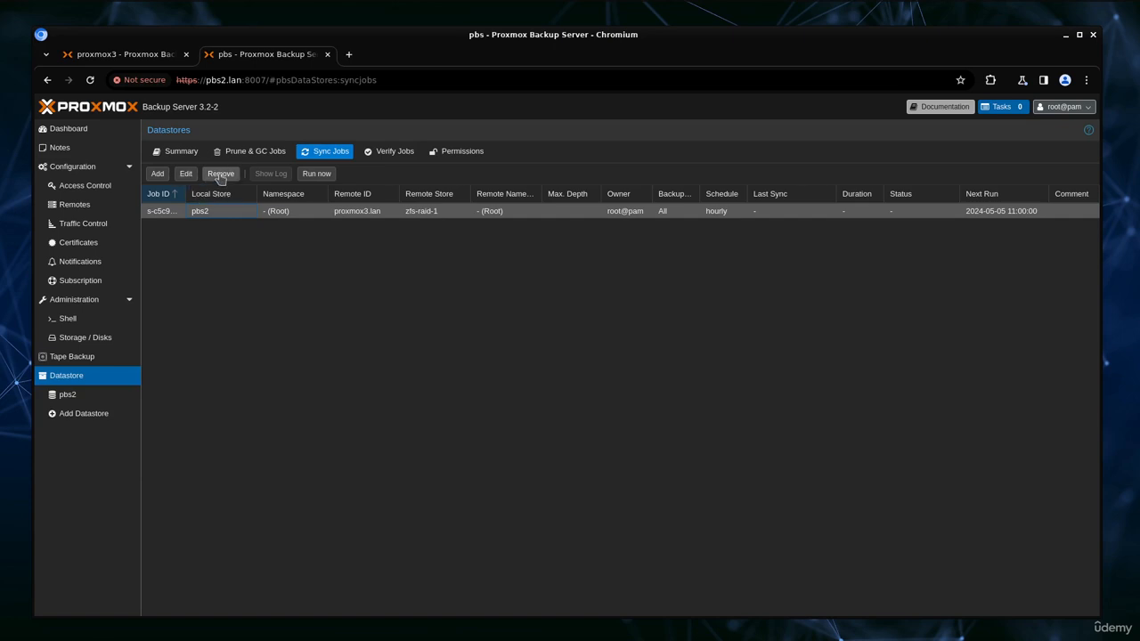
pyautogui.click(316, 174)
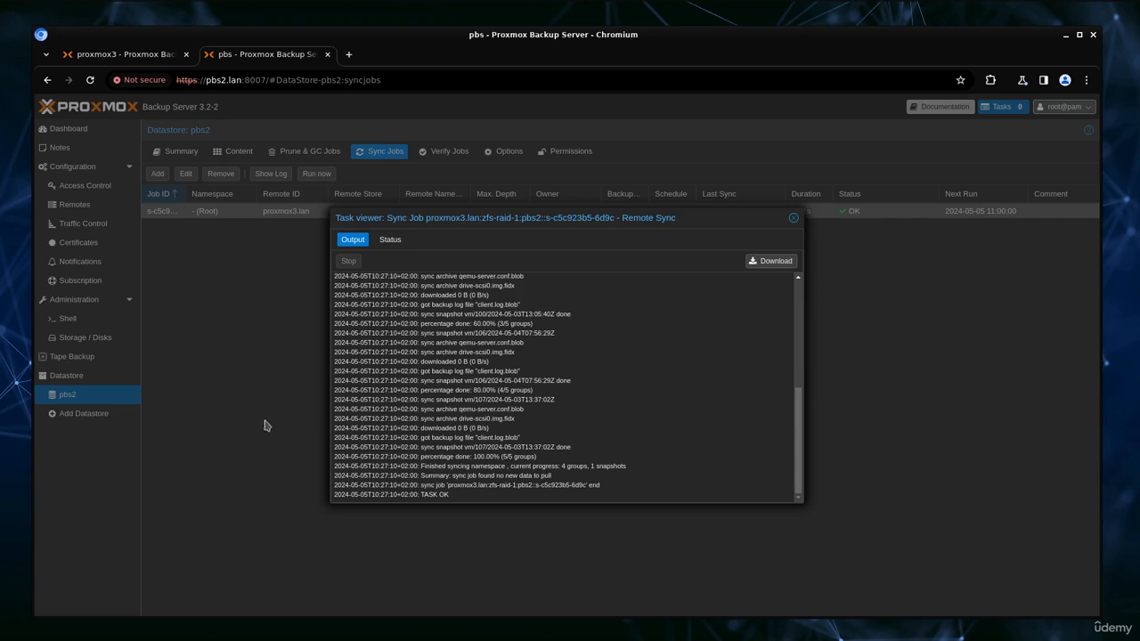
pyautogui.moveTo(449, 494); pyautogui.dragTo(335, 494)
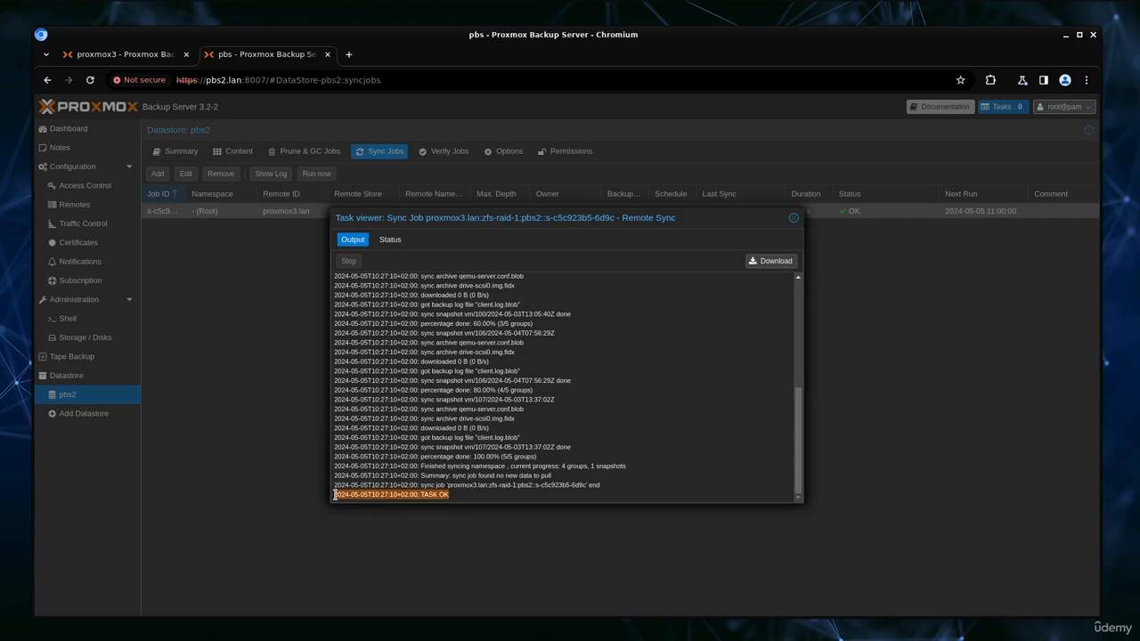
pyautogui.press('Escape')
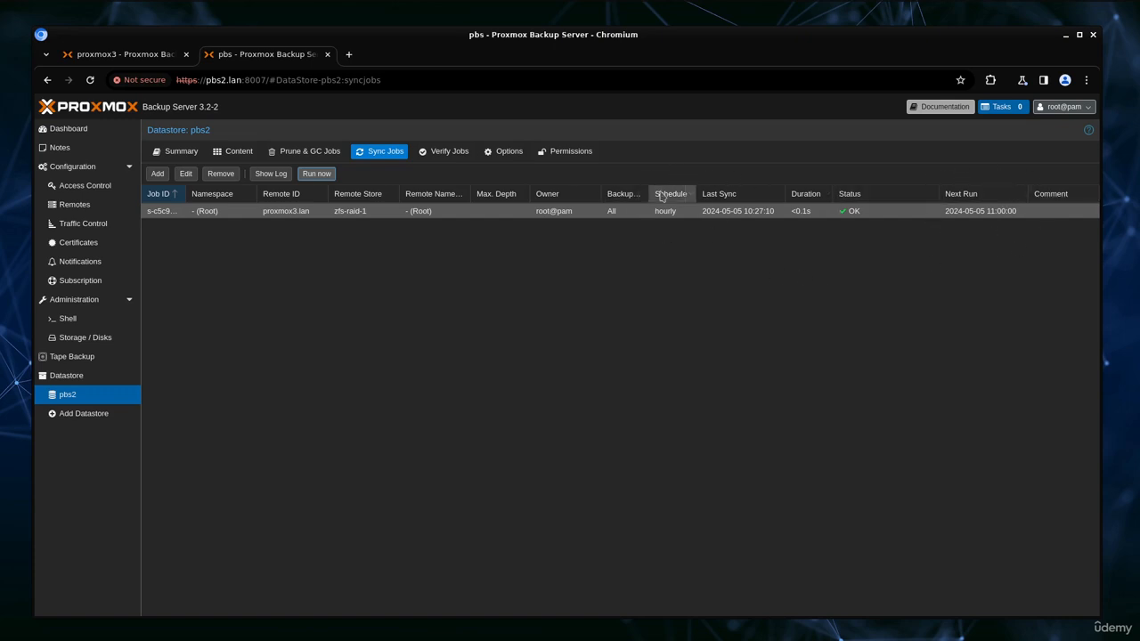
# Change the pbs2 sync job's schedule to Every day 00:00 and save it
pyautogui.click(185, 174)
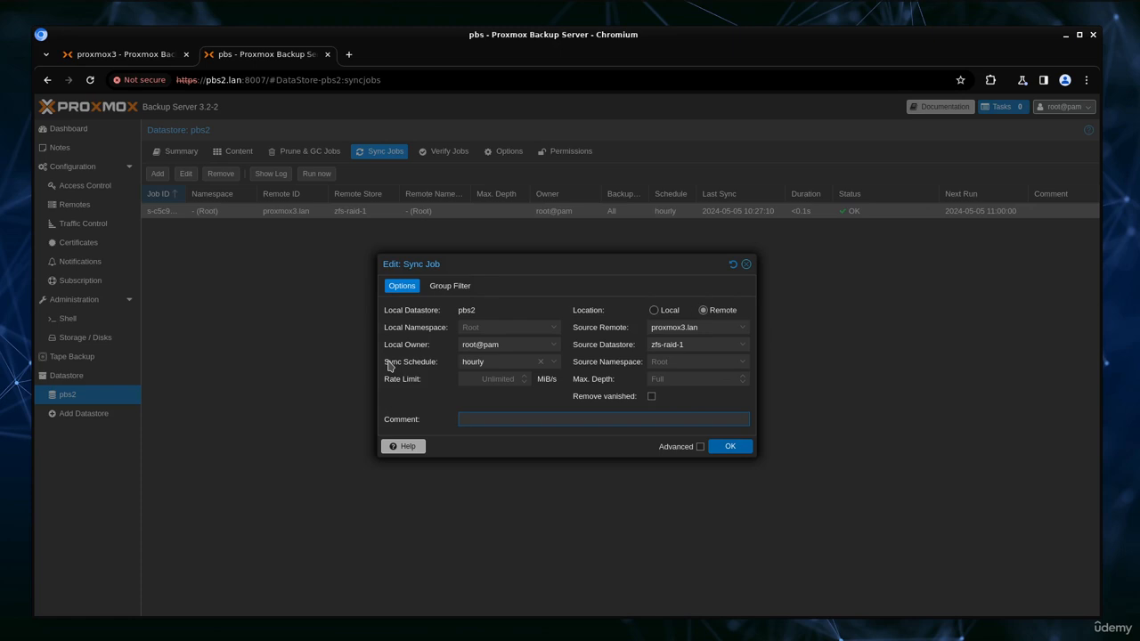
pyautogui.click(553, 363)
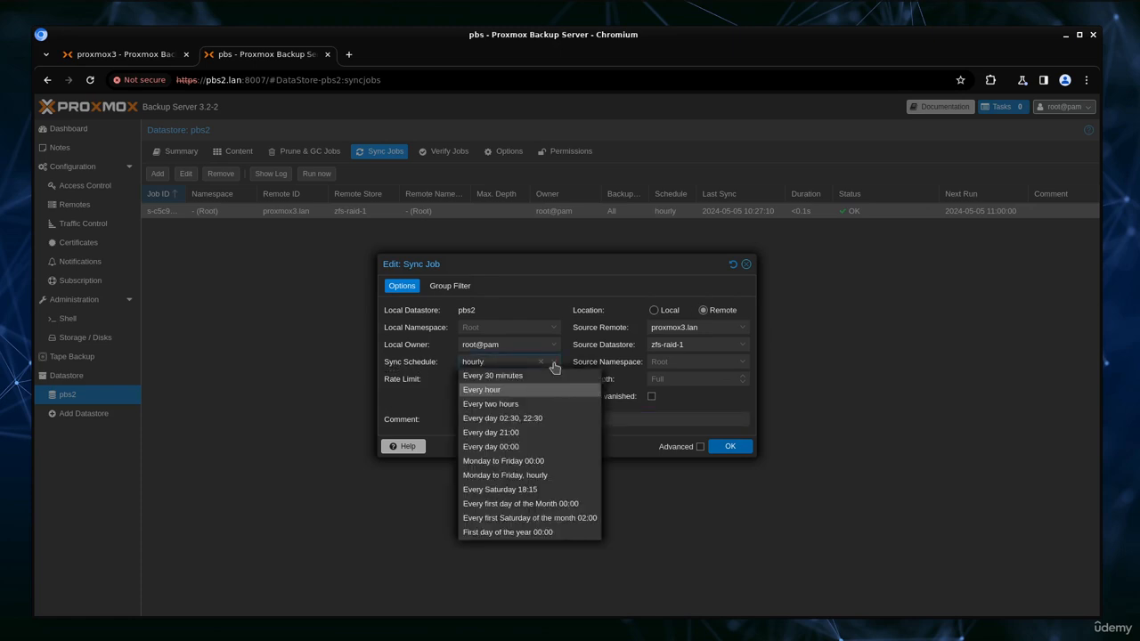
pyautogui.click(532, 449)
pyautogui.click(730, 450)
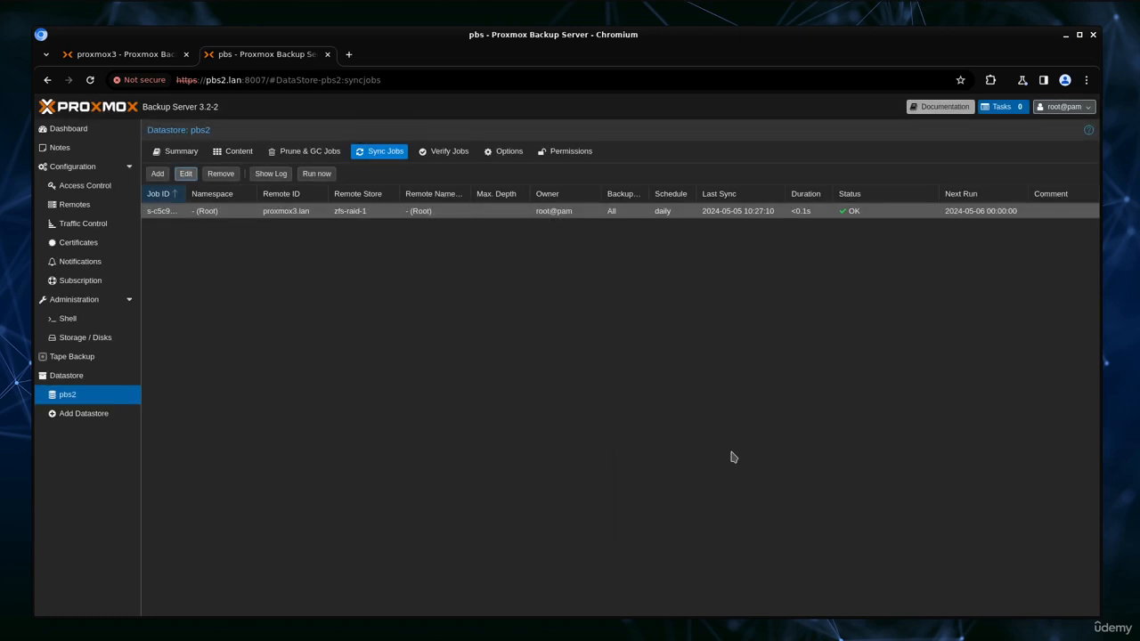
# Compare the backup contents of the pbs2 datastore with those of zfs-raid-1 on proxmox3
pyautogui.click(237, 153)
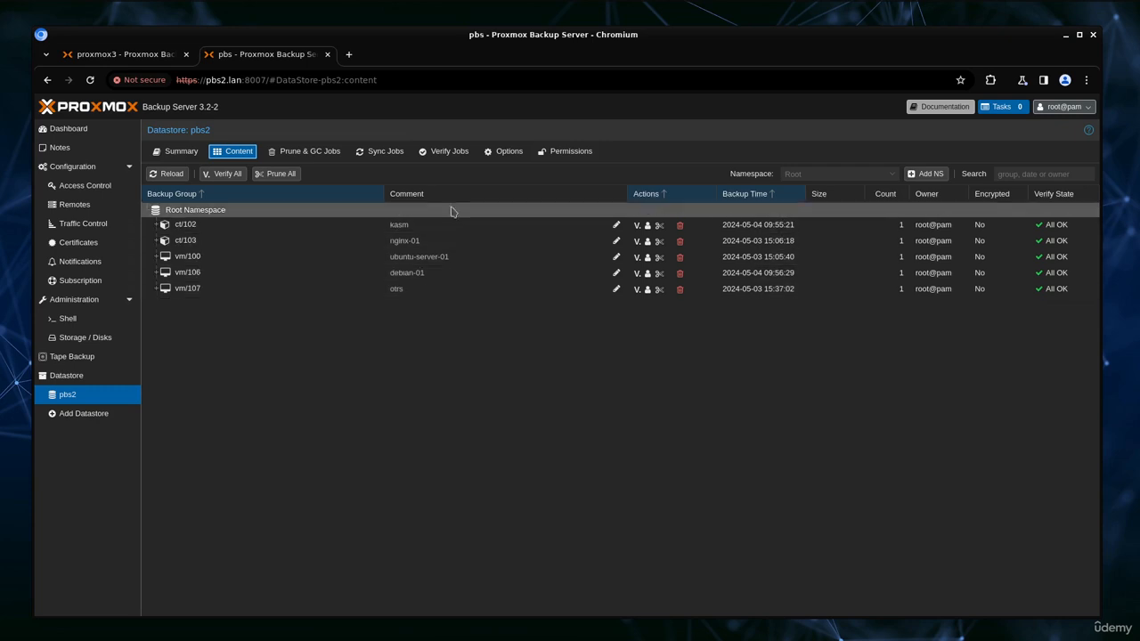
pyautogui.click(134, 57)
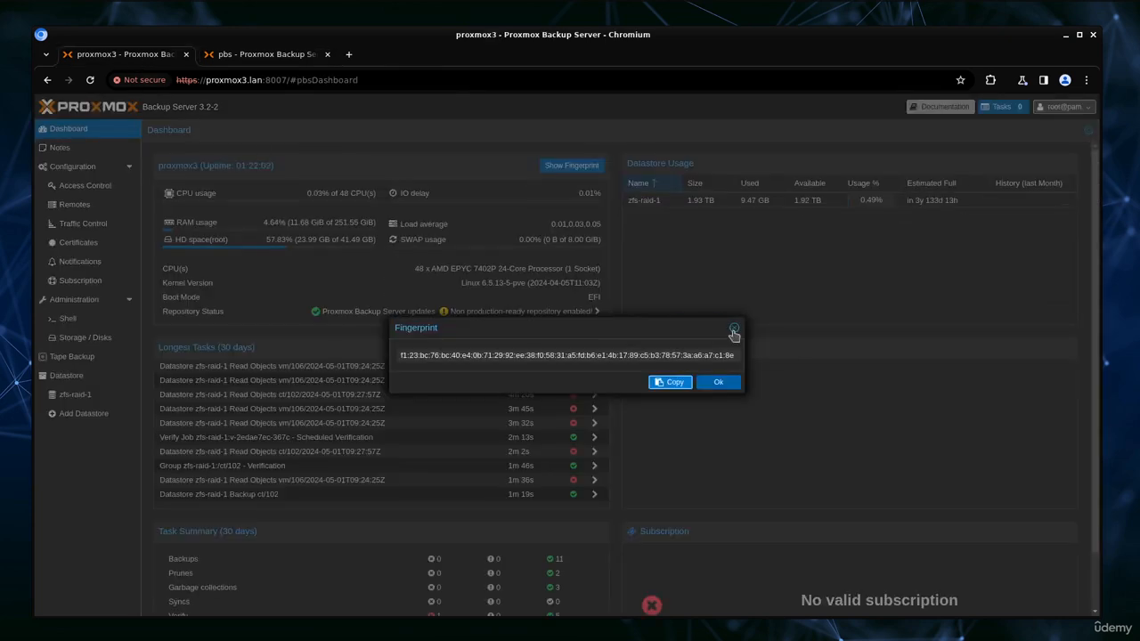
pyautogui.click(733, 328)
pyautogui.click(120, 395)
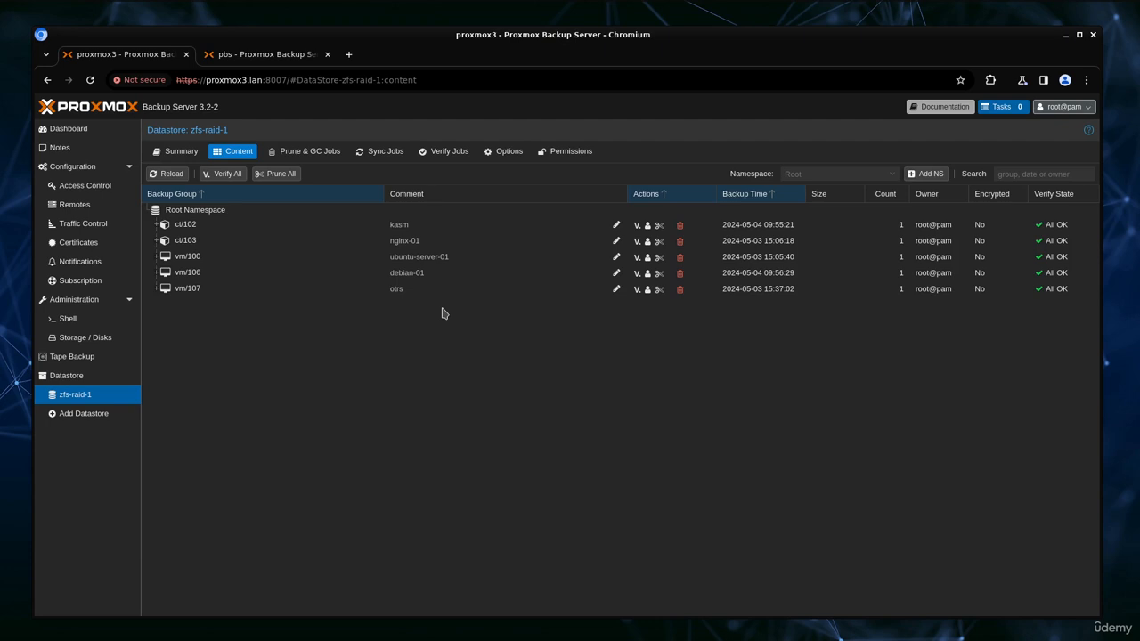
pyautogui.hotkey('ctrl', 'Tab')
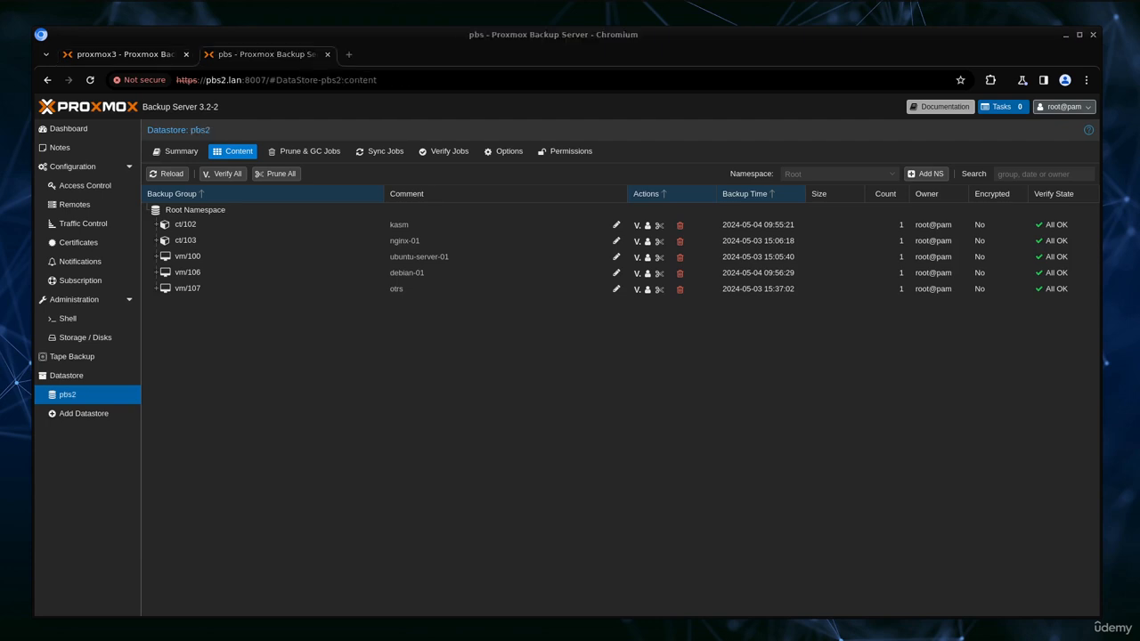
# Review the configured remotes and datastore sync jobs on pbs2, and check the remotes list on proxmox3
pyautogui.click(79, 207)
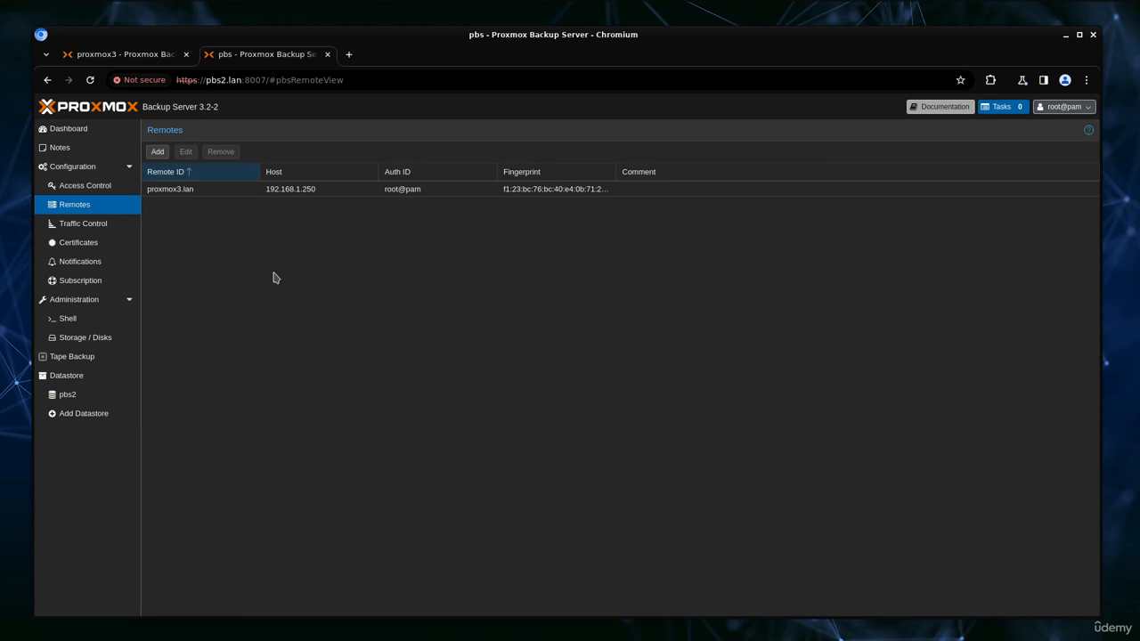
pyautogui.click(101, 381)
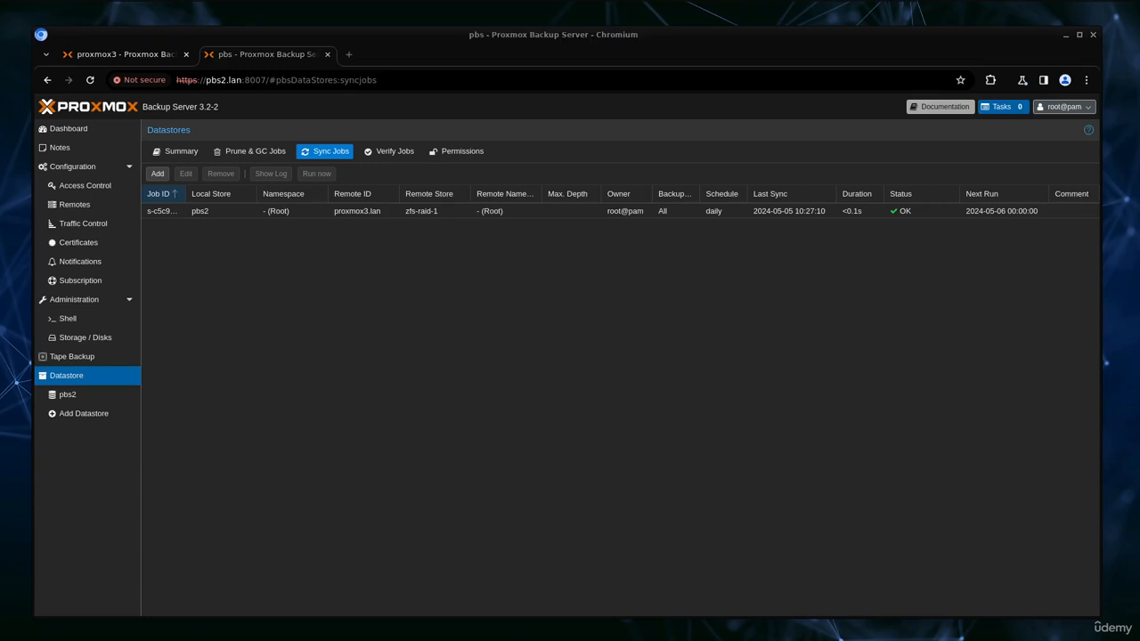
pyautogui.click(139, 57)
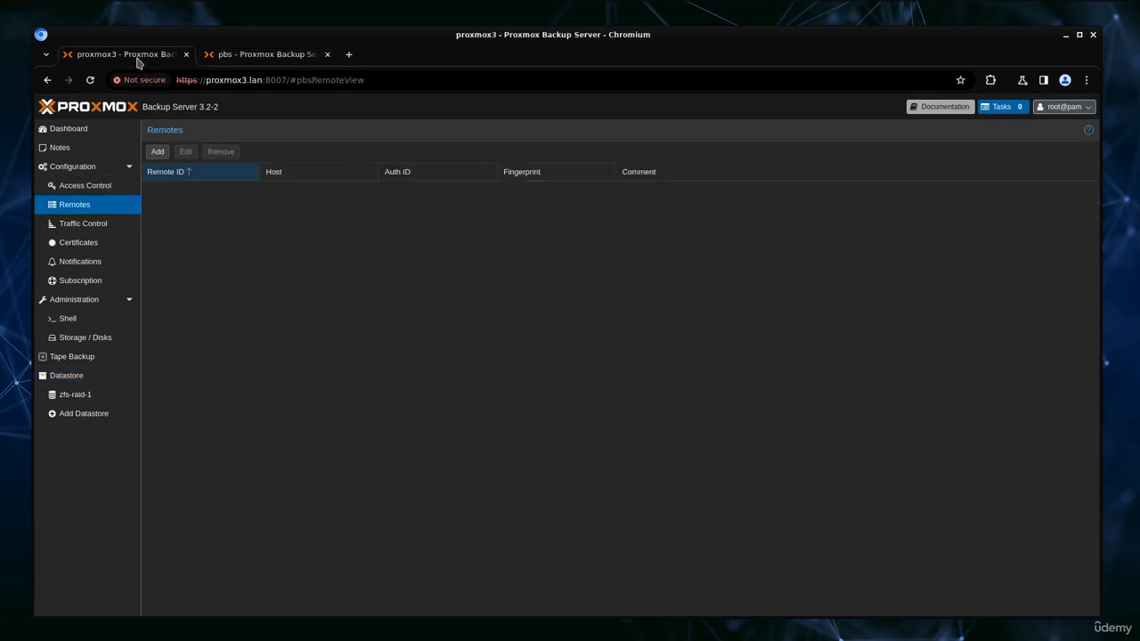
pyautogui.click(264, 57)
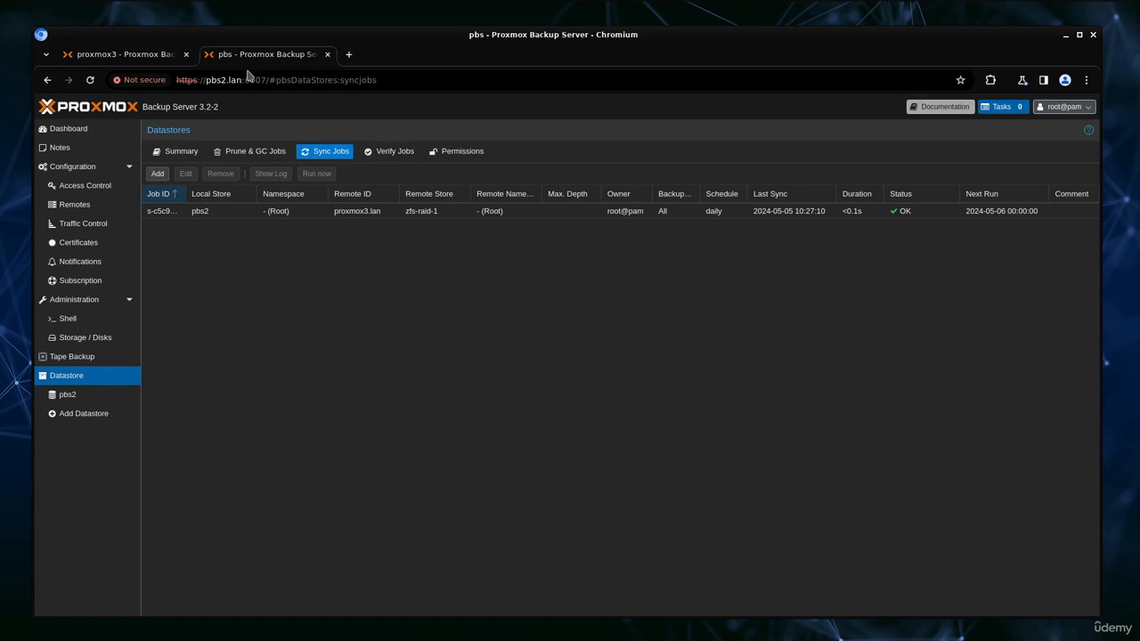
pyautogui.click(105, 210)
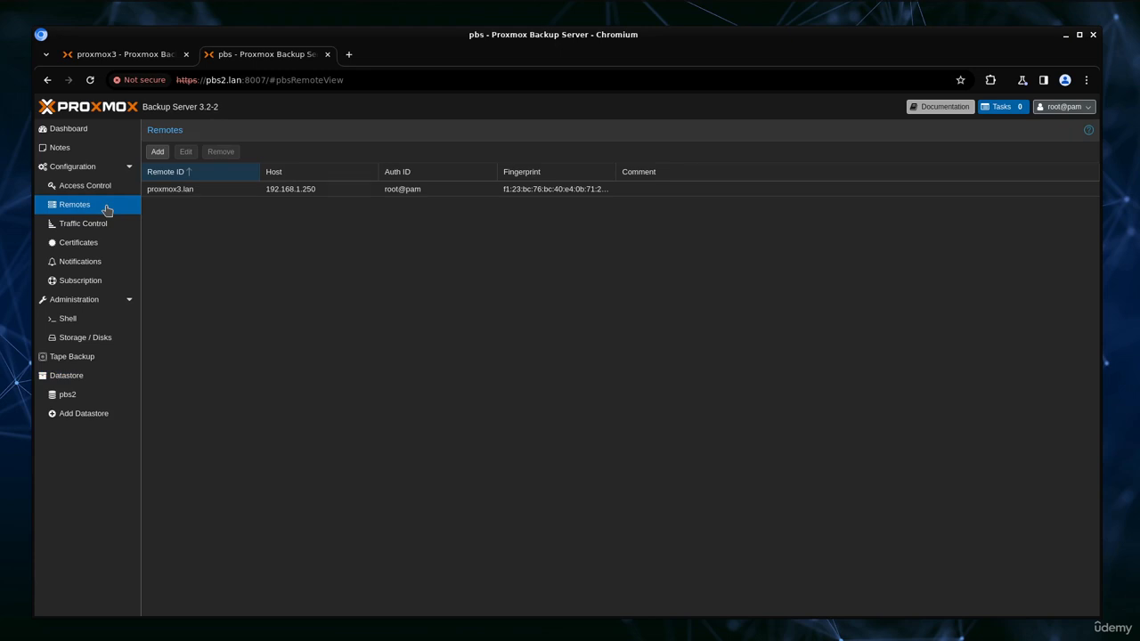
pyautogui.click(94, 375)
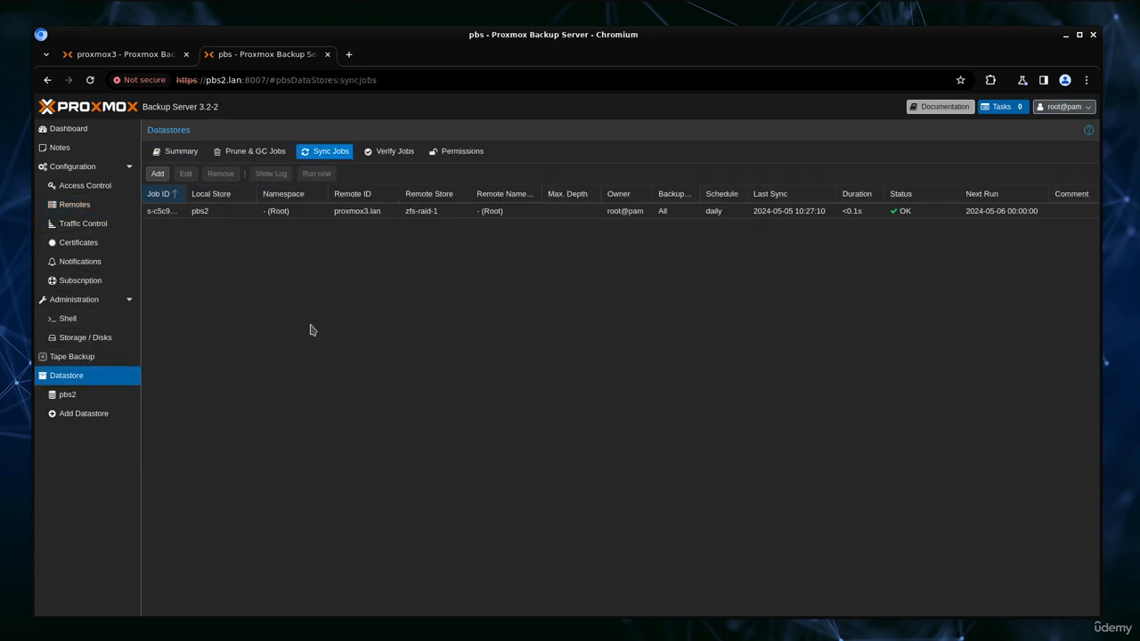